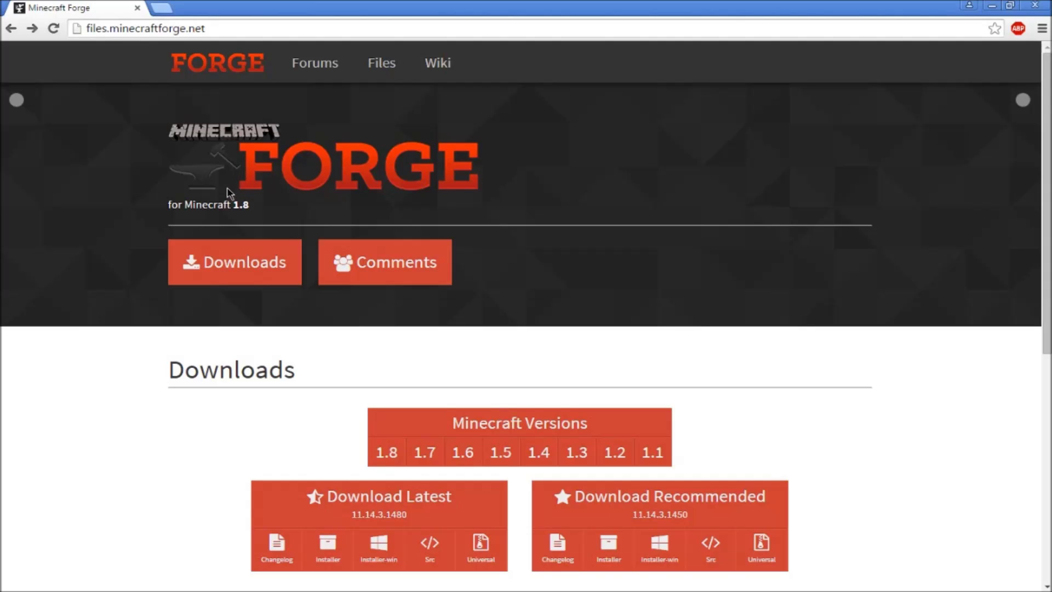
drag(187, 205, 247, 206)
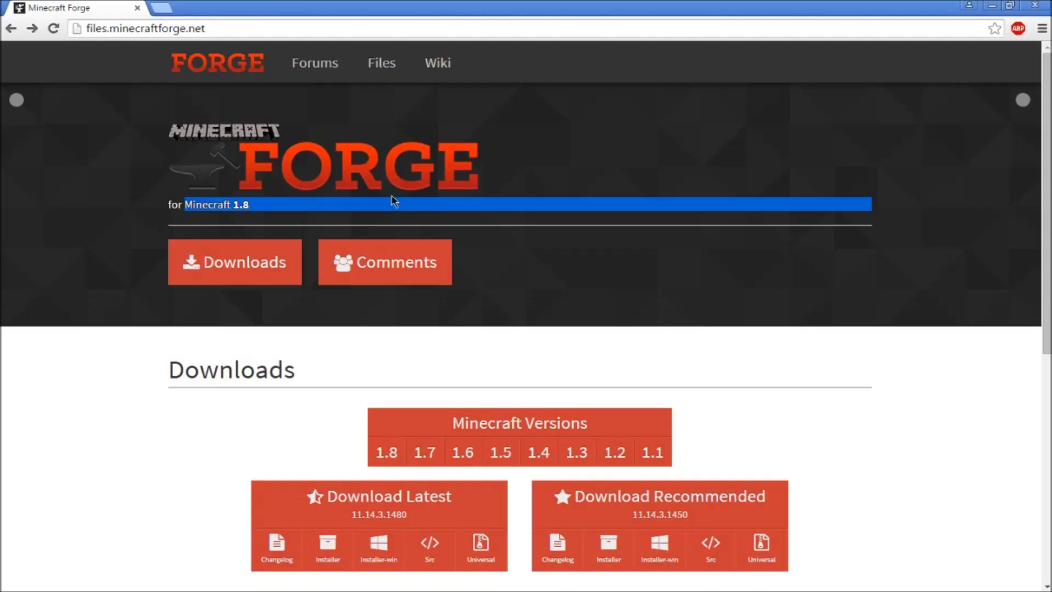
Download the recommended Forge 1.8 installer, skipping the adfoc.us advert.
click(635, 261)
scroll(606, 257, down, 2)
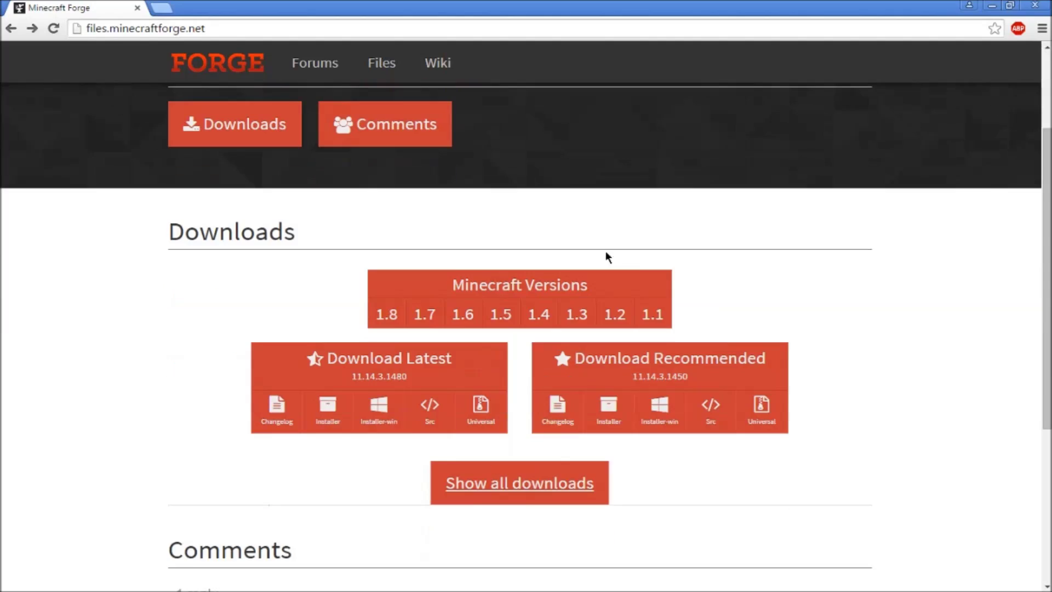
click(609, 411)
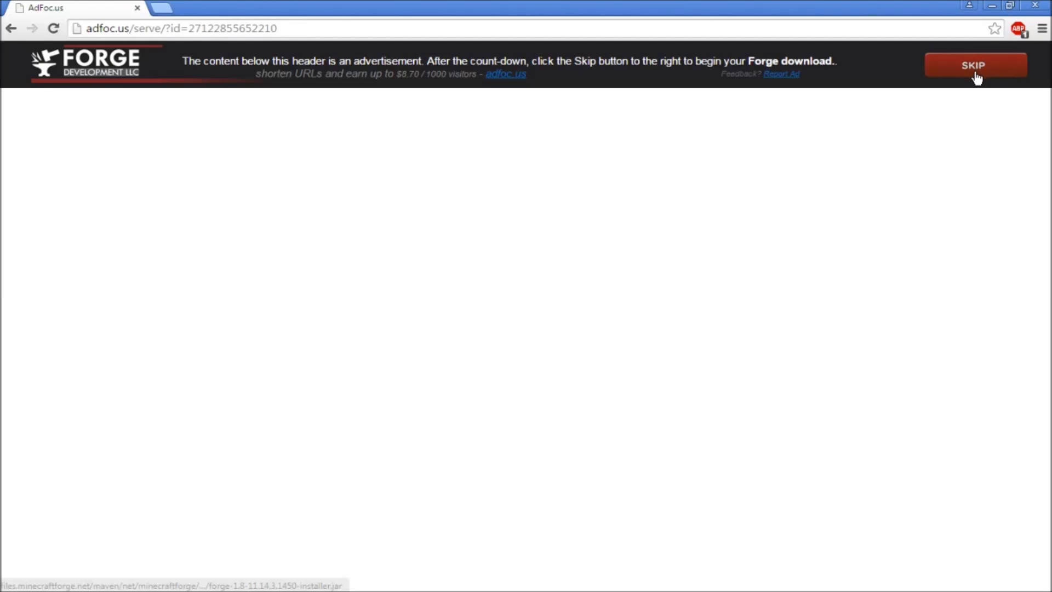
click(977, 76)
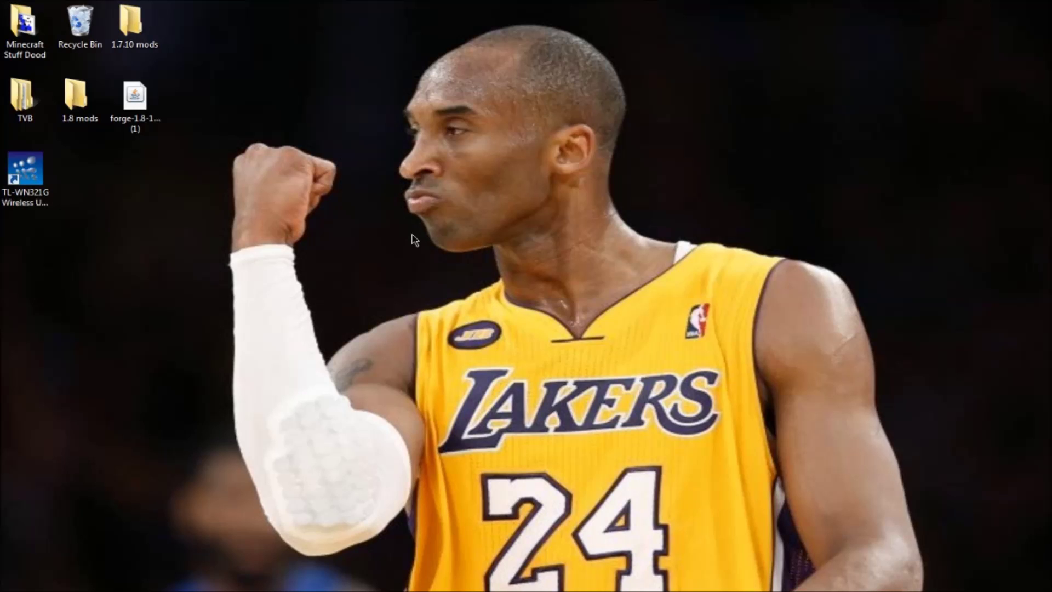
Set the launcher profile to use release 1.8 and save it.
double_click(138, 124)
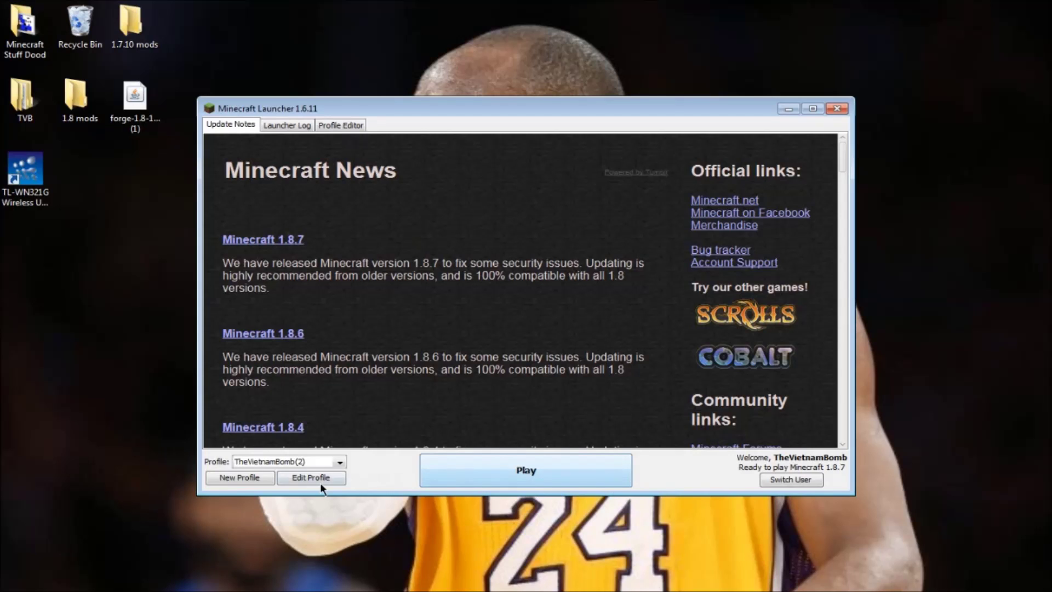
click(333, 476)
click(447, 352)
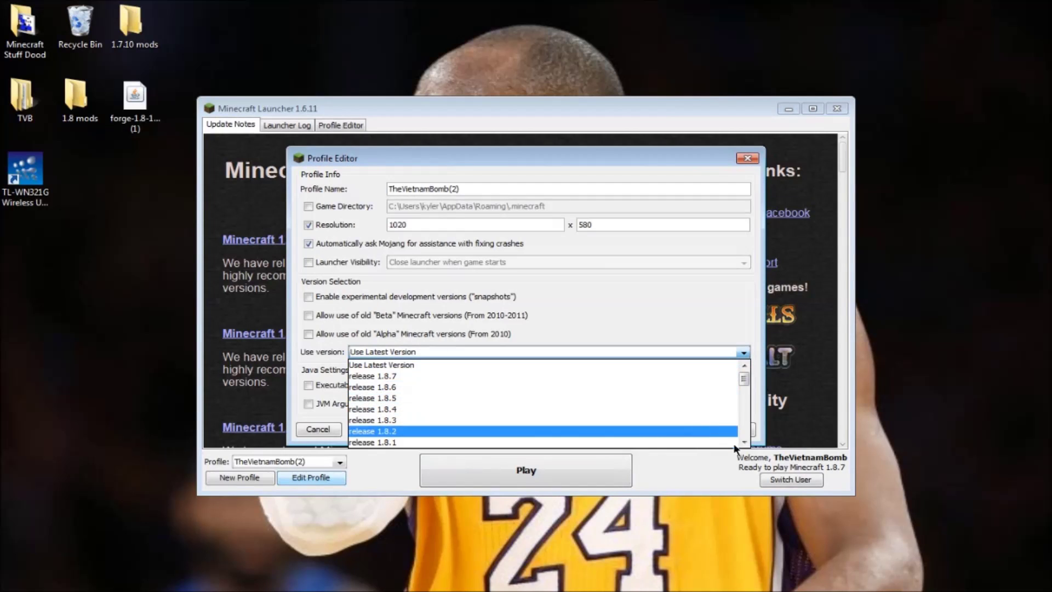
scroll(560, 444, down, 1)
click(607, 446)
click(711, 431)
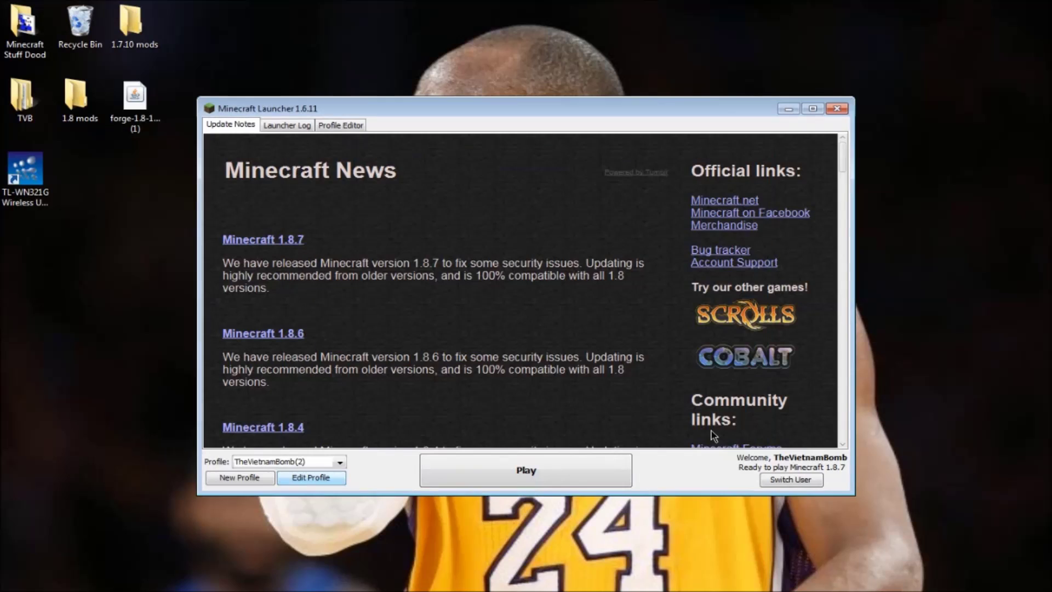
Run Minecraft 1.8 once to the title screen, then quit the game.
click(516, 475)
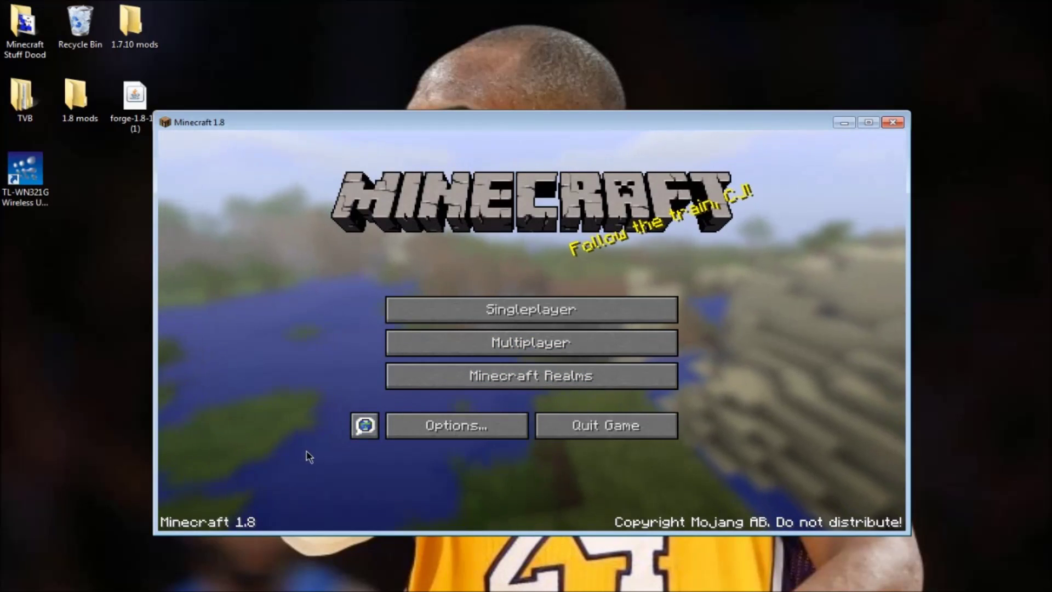
click(630, 437)
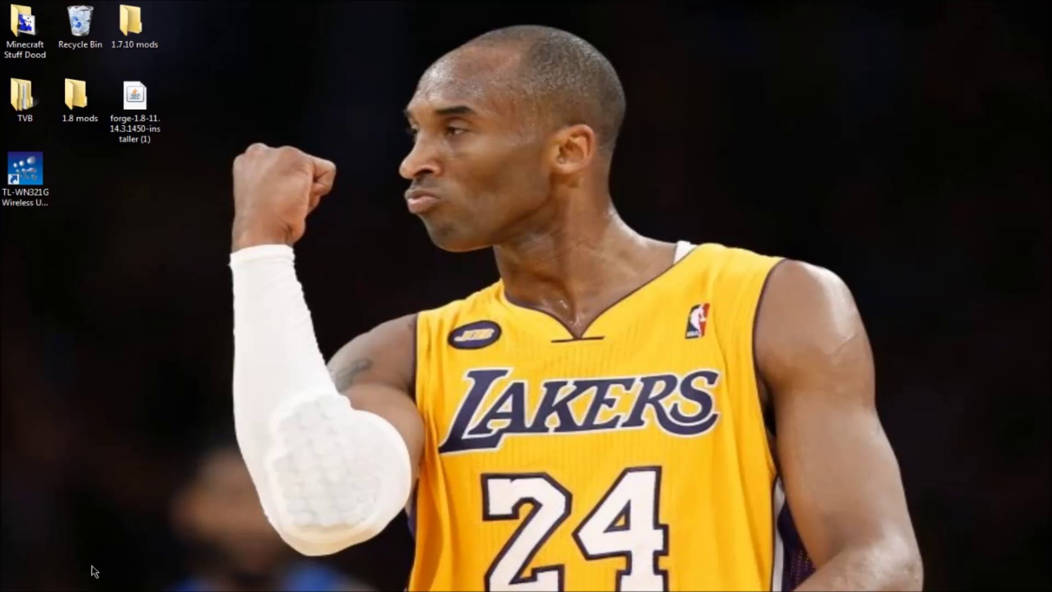
key(super+e)
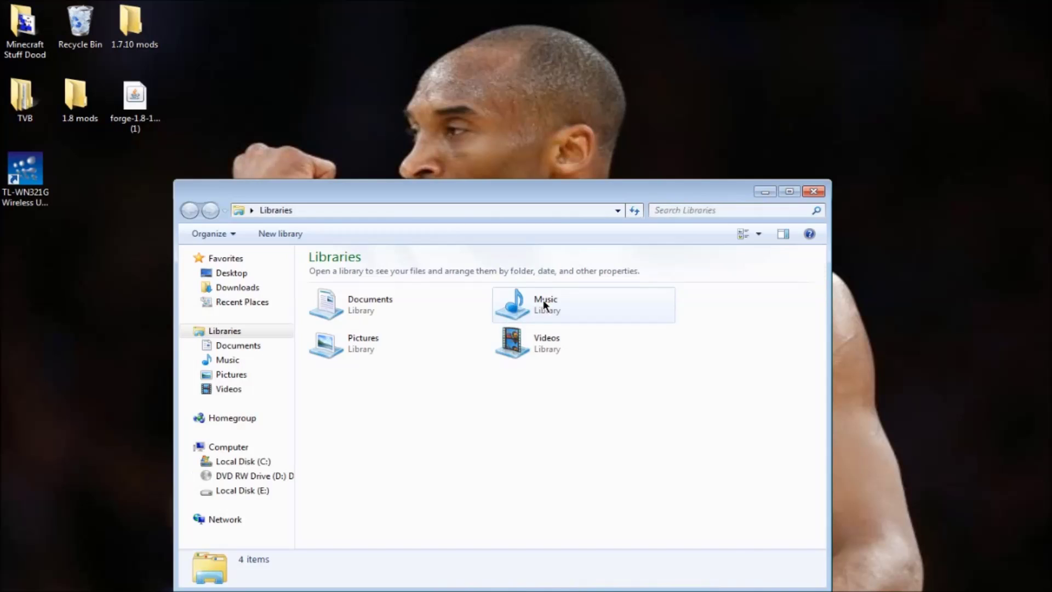
click(266, 285)
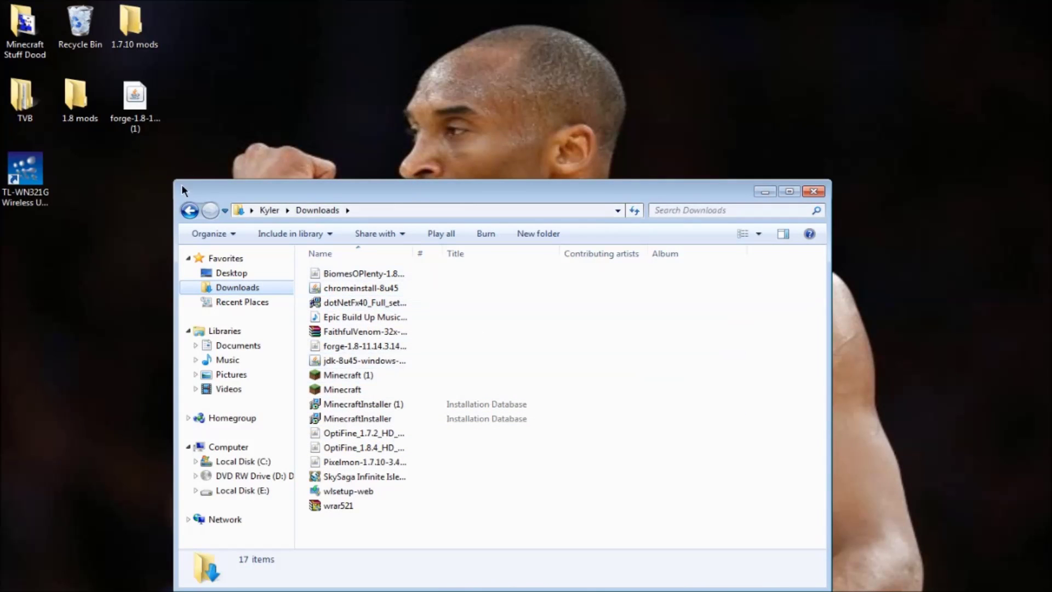
click(814, 194)
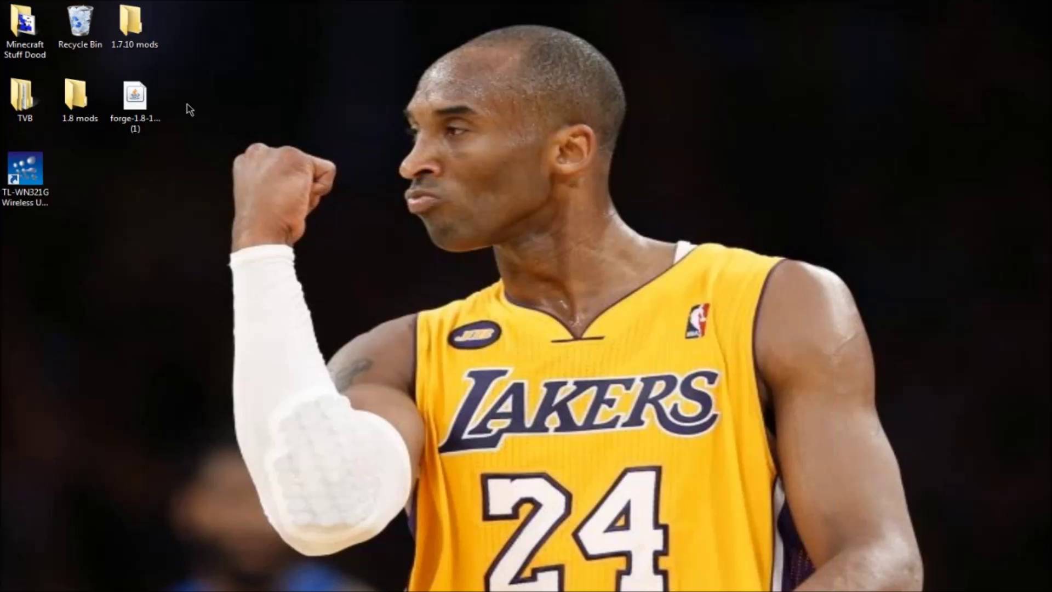
click(150, 123)
right_click(149, 122)
mouse_move(194, 142)
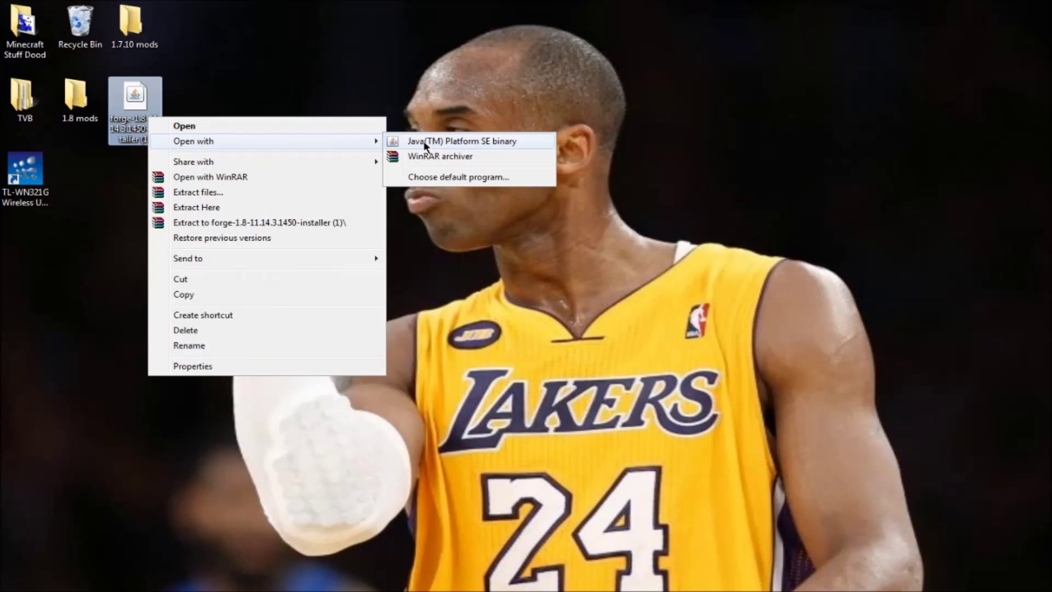
Run the Forge installer with Java and install the 11.14.3.1450 client profile.
click(425, 146)
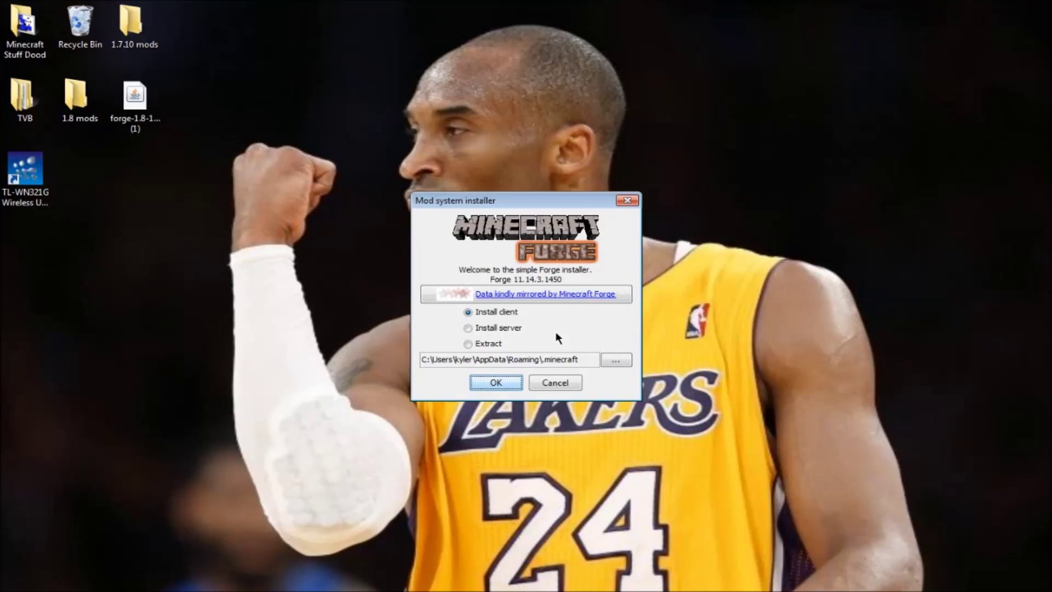
click(468, 314)
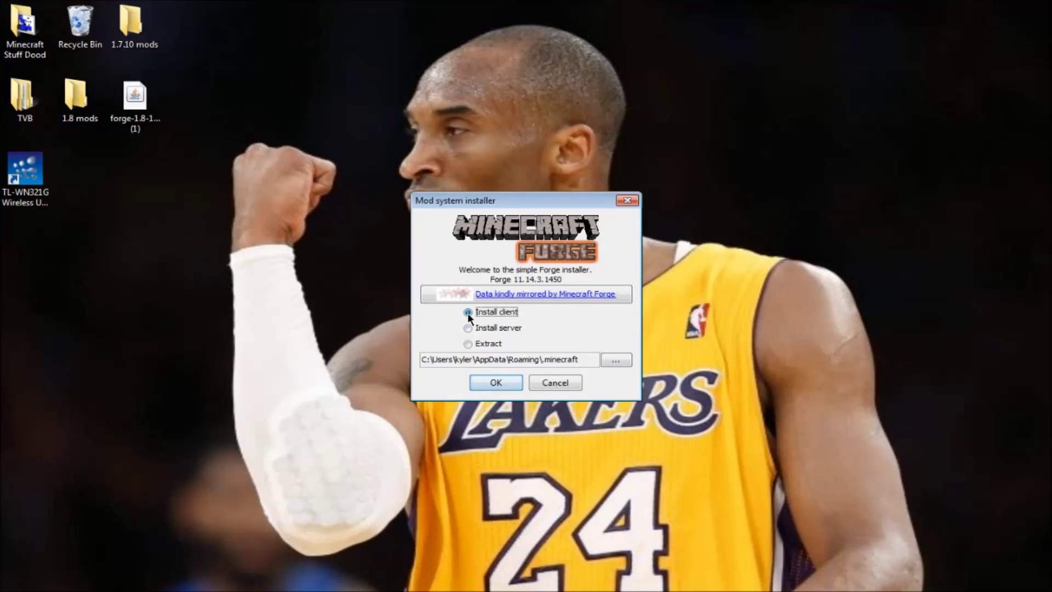
click(492, 379)
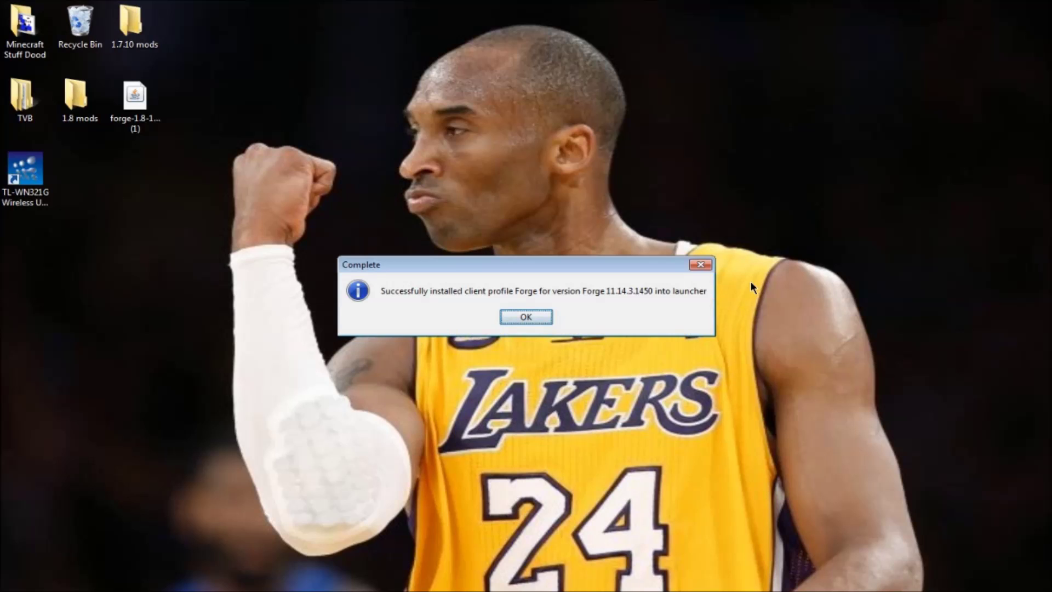
click(530, 322)
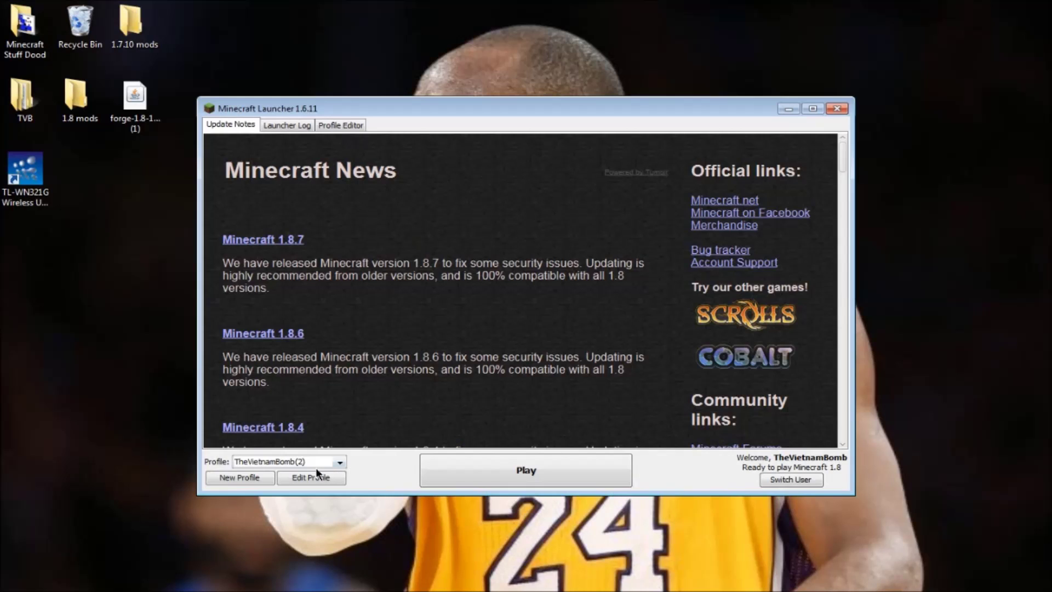
Set the profile to 1.8-Forge11.14.3.1450, save it and launch the game.
click(315, 478)
click(528, 352)
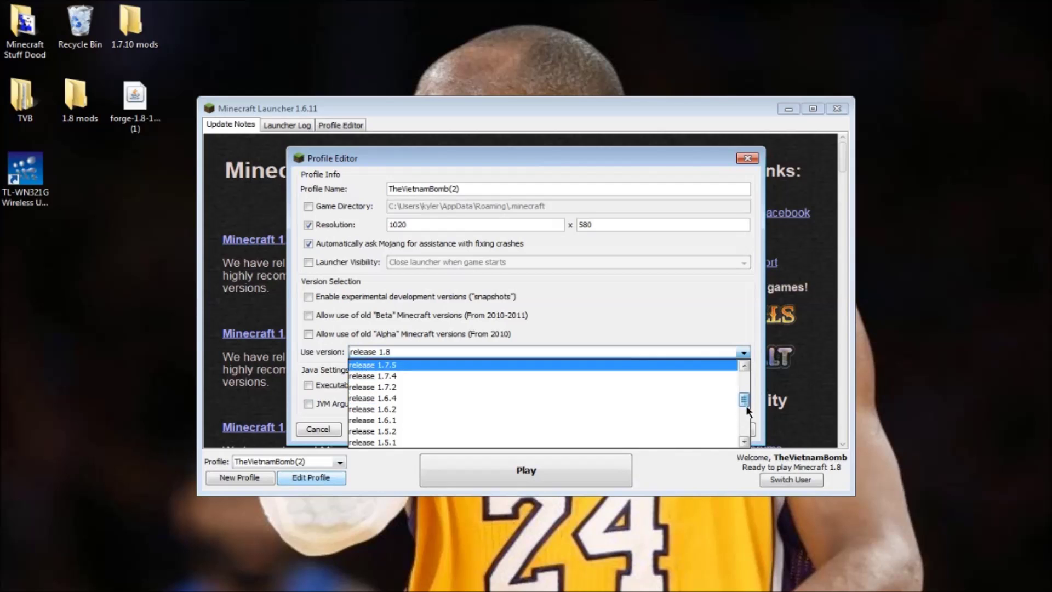
drag(748, 401, 746, 430)
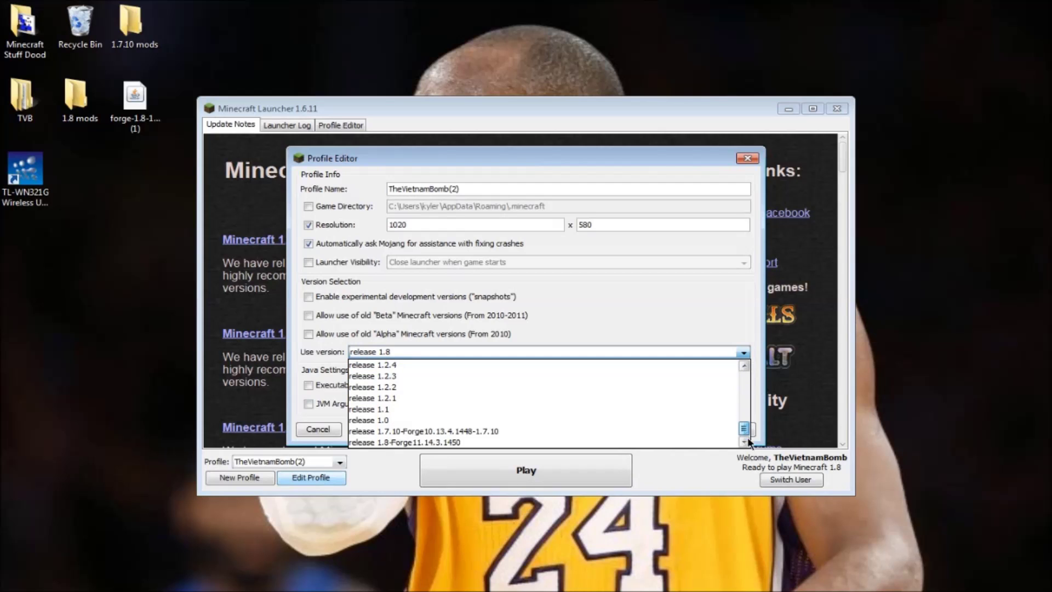
click(400, 443)
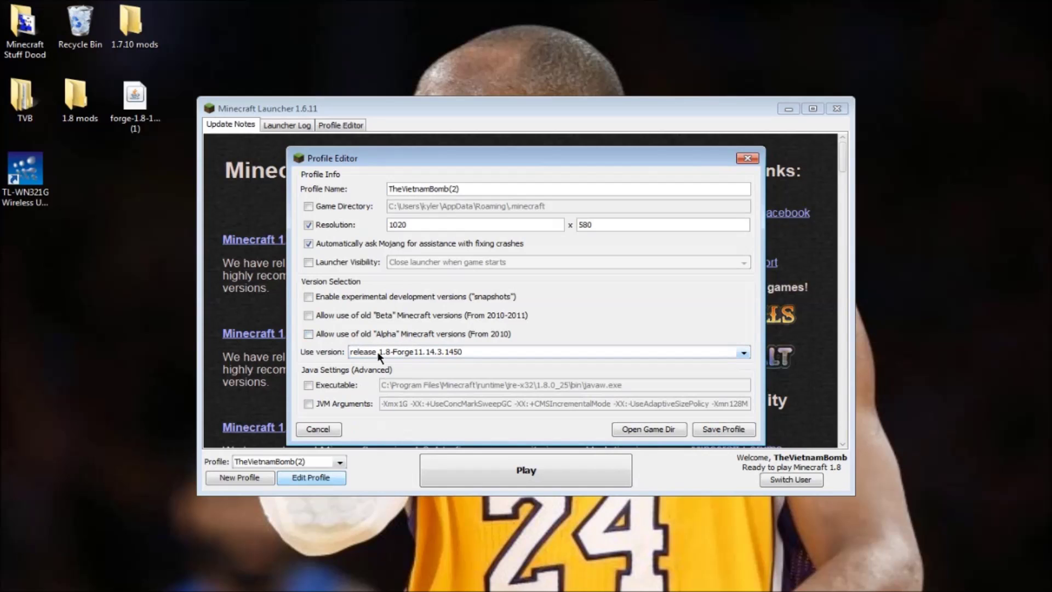
click(721, 430)
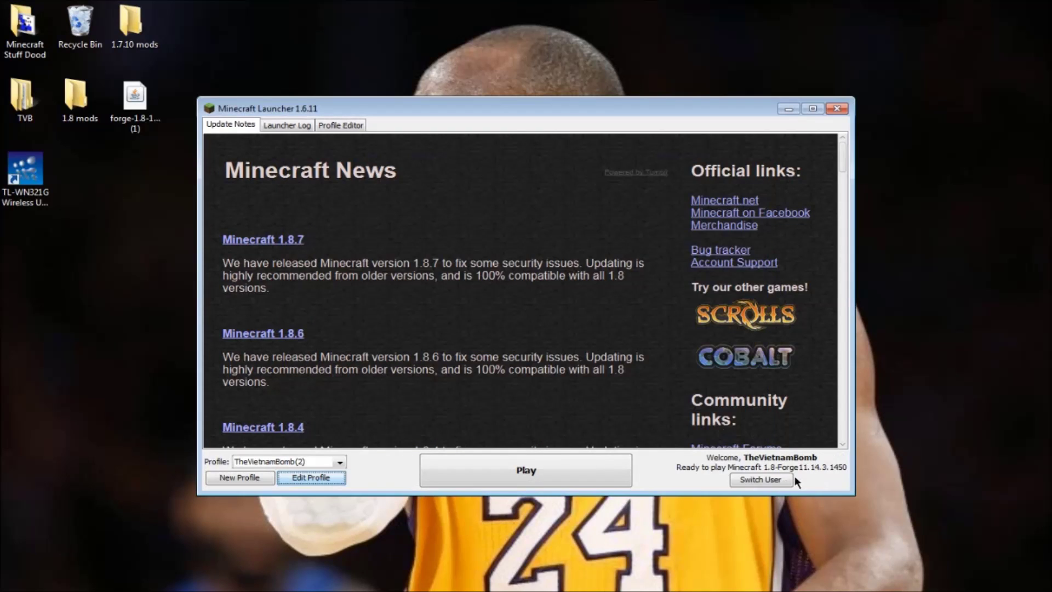
click(520, 474)
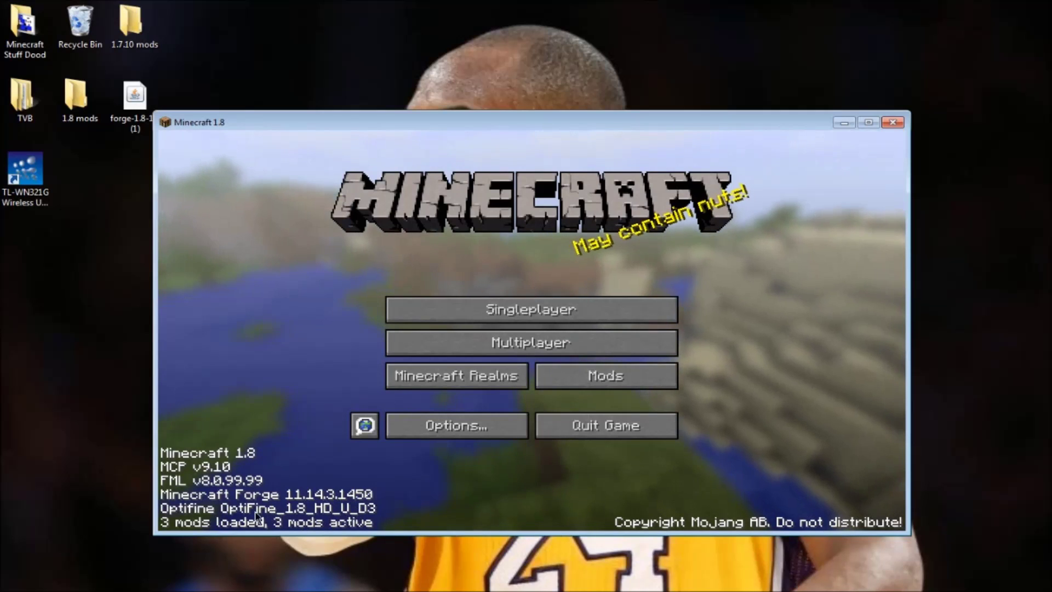
Check Minecraft Forge 11.14.3.1450 in the Mods list, then quit the game.
click(640, 394)
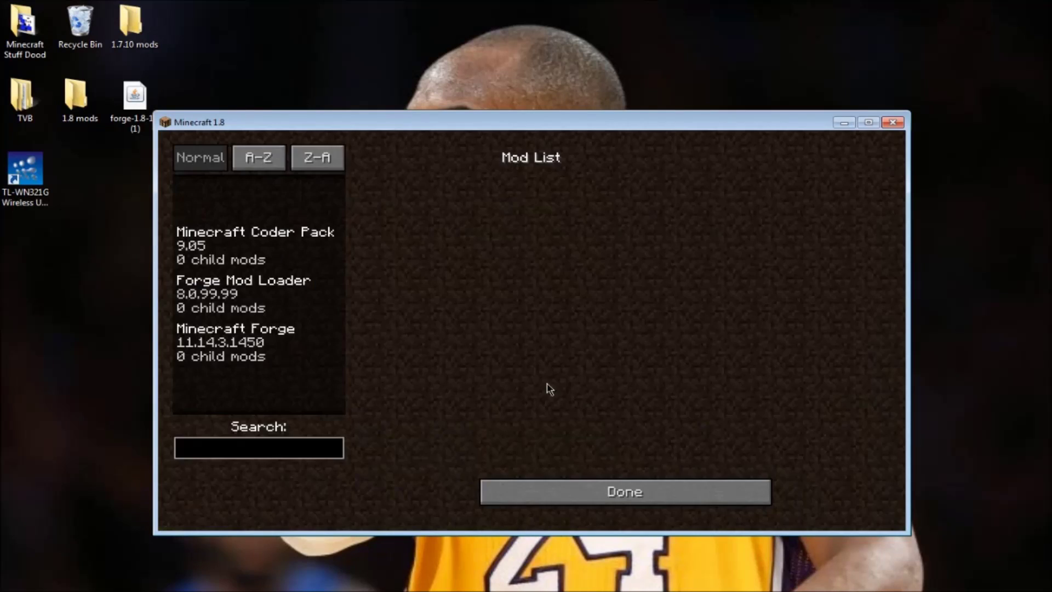
click(241, 353)
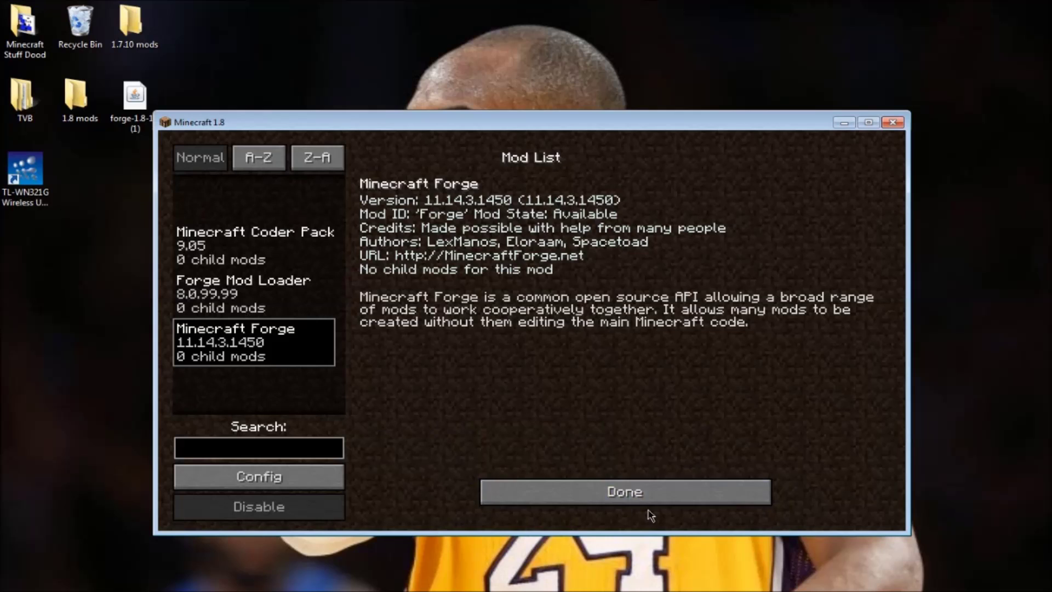
click(648, 497)
click(592, 433)
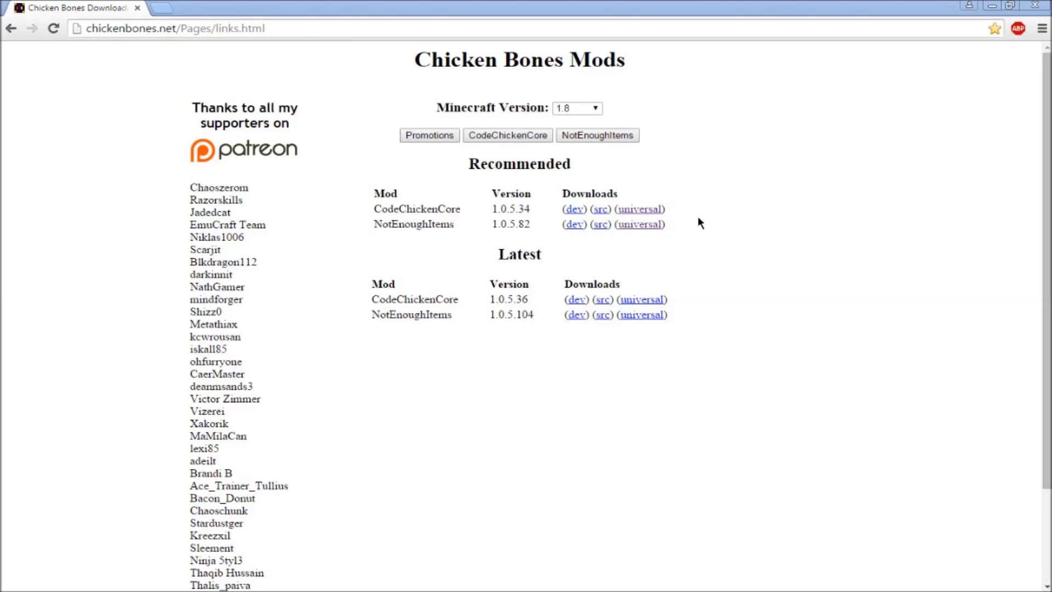
Open the recommended 1.8 universal links for CodeChickenCore and NotEnoughItems in new tabs.
right_click(638, 213)
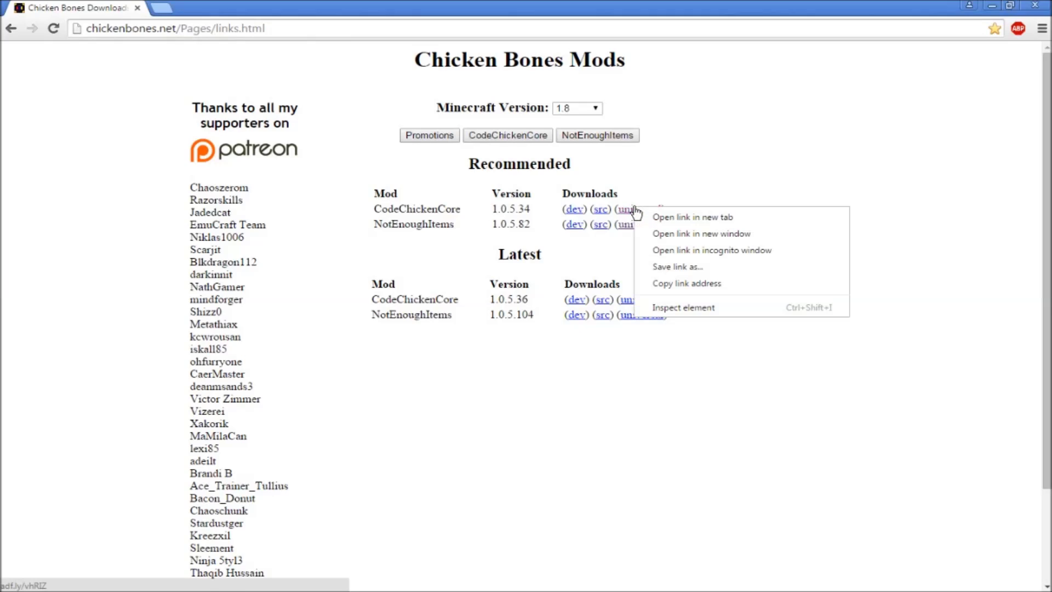
click(703, 226)
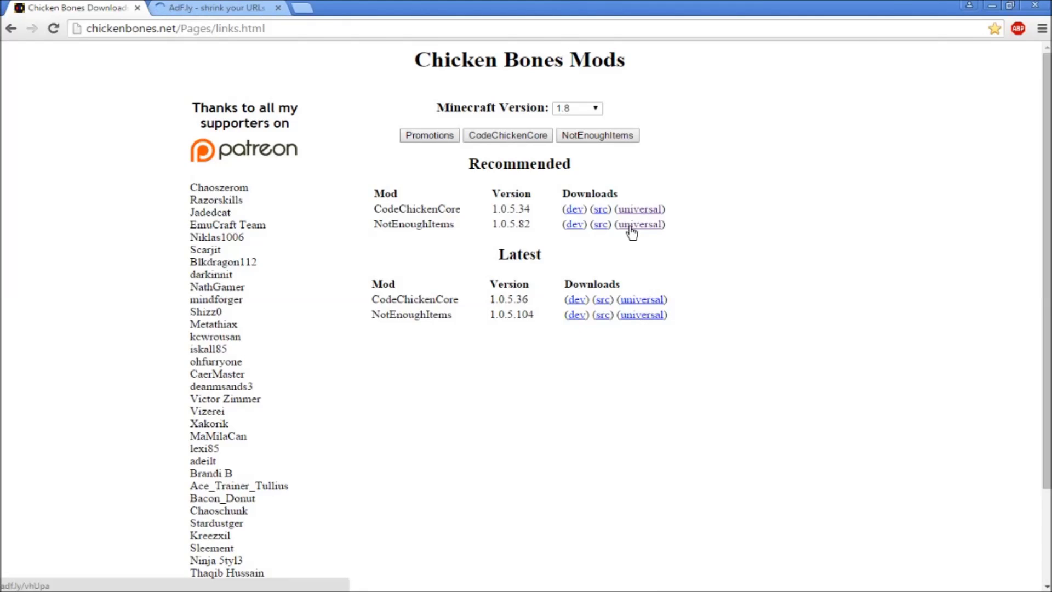
right_click(631, 233)
click(680, 234)
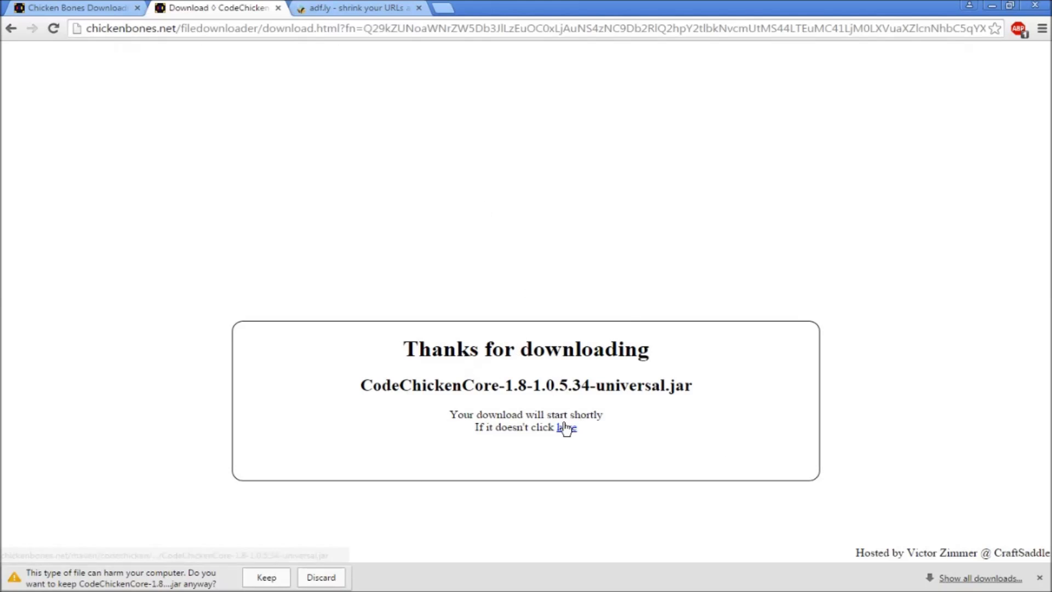
Skip the adf.ly ad so the NotEnoughItems and CodeChickenCore jars download.
click(343, 6)
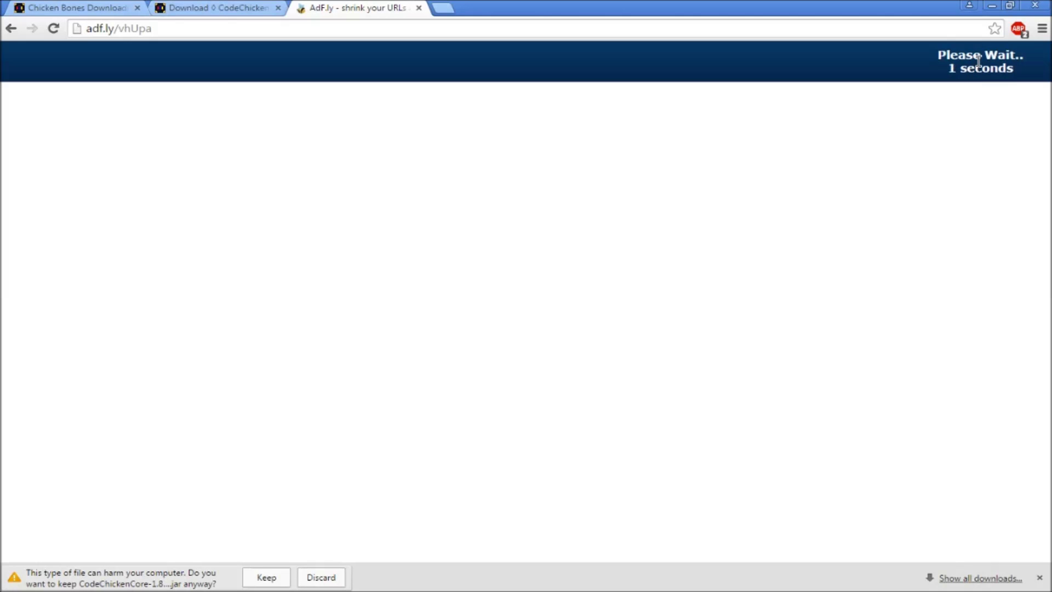
click(981, 71)
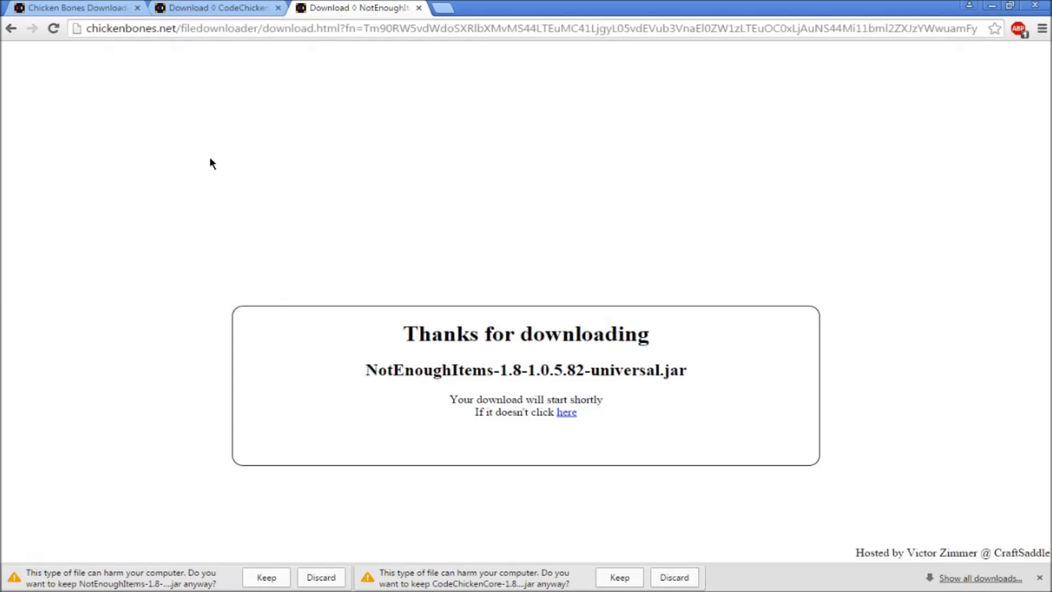
key(ctrl+Tab)
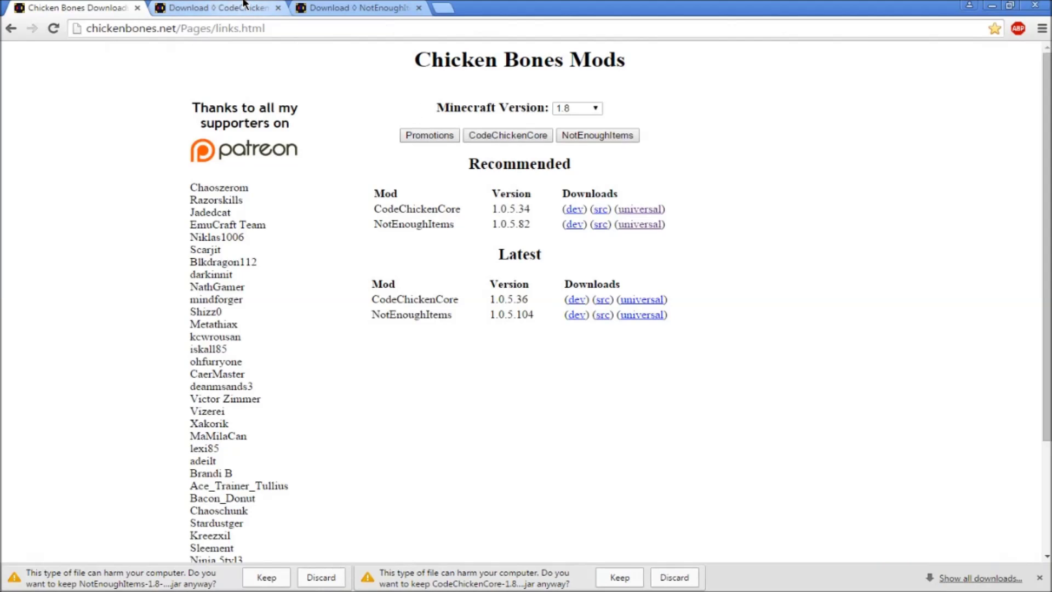
key(ctrl+Tab)
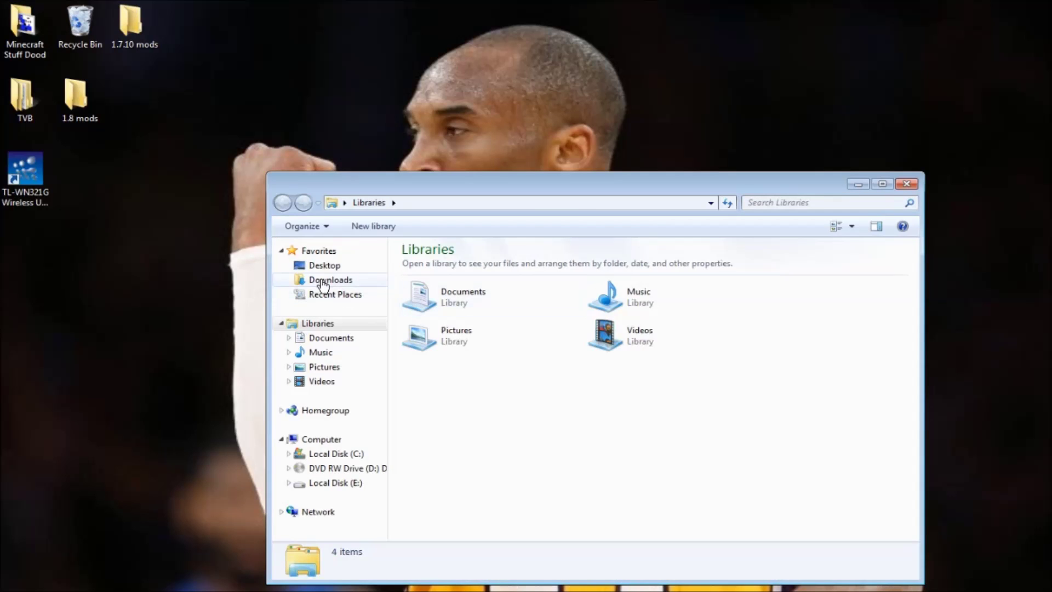
Move the CodeChickenCore and NotEnoughItems jars from Downloads onto the desktop.
click(331, 280)
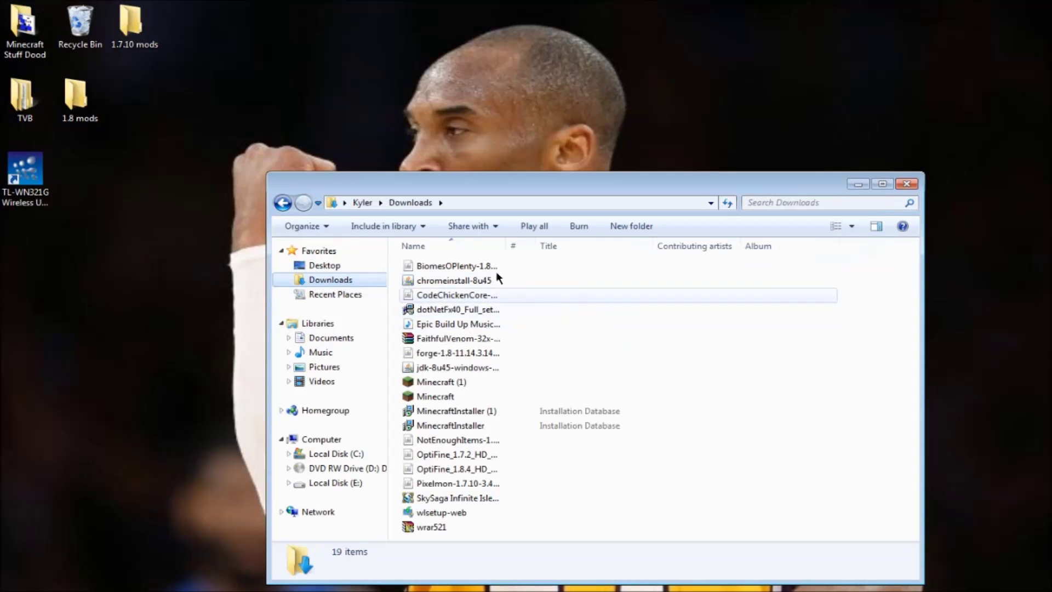
click(493, 297)
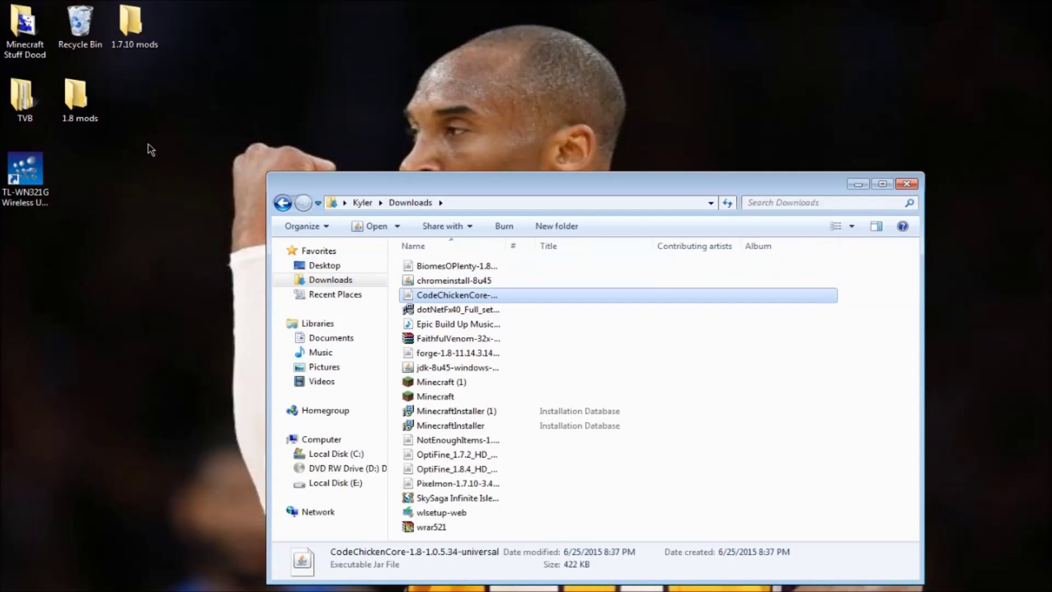
drag(148, 122, 148, 122)
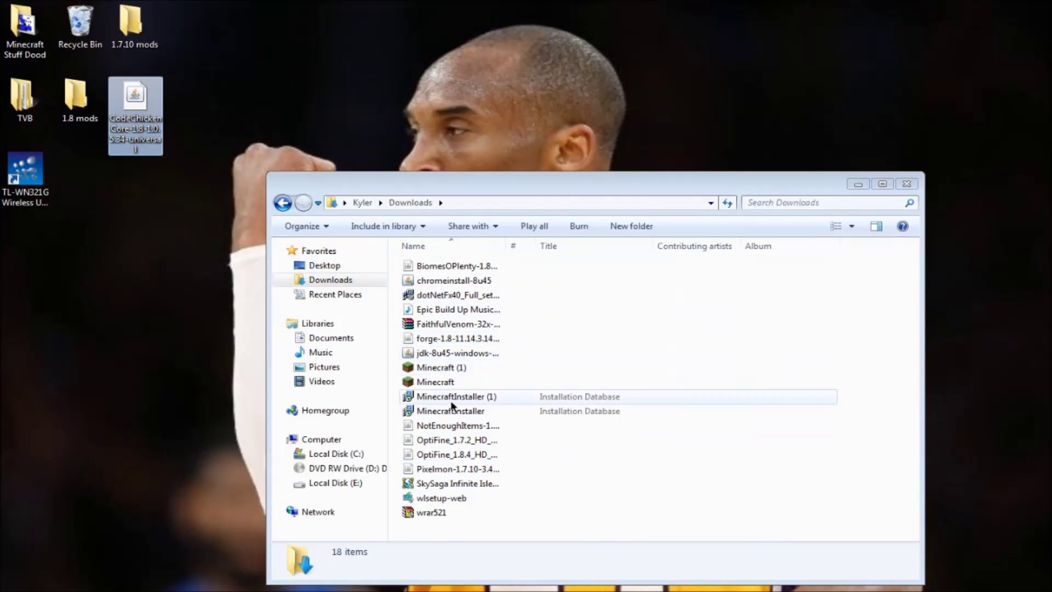
click(459, 426)
drag(307, 352, 148, 193)
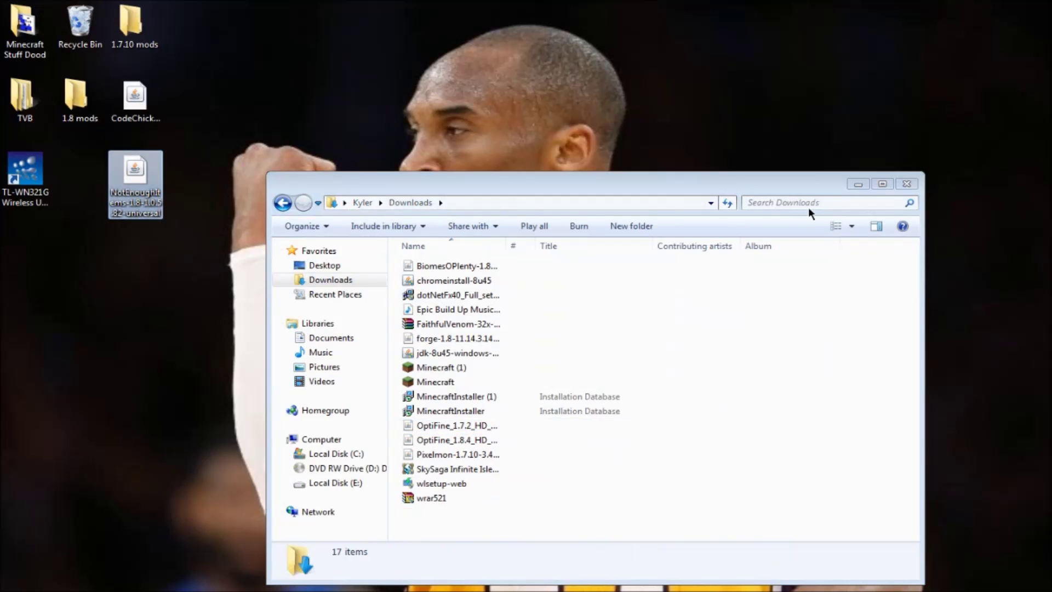
click(913, 189)
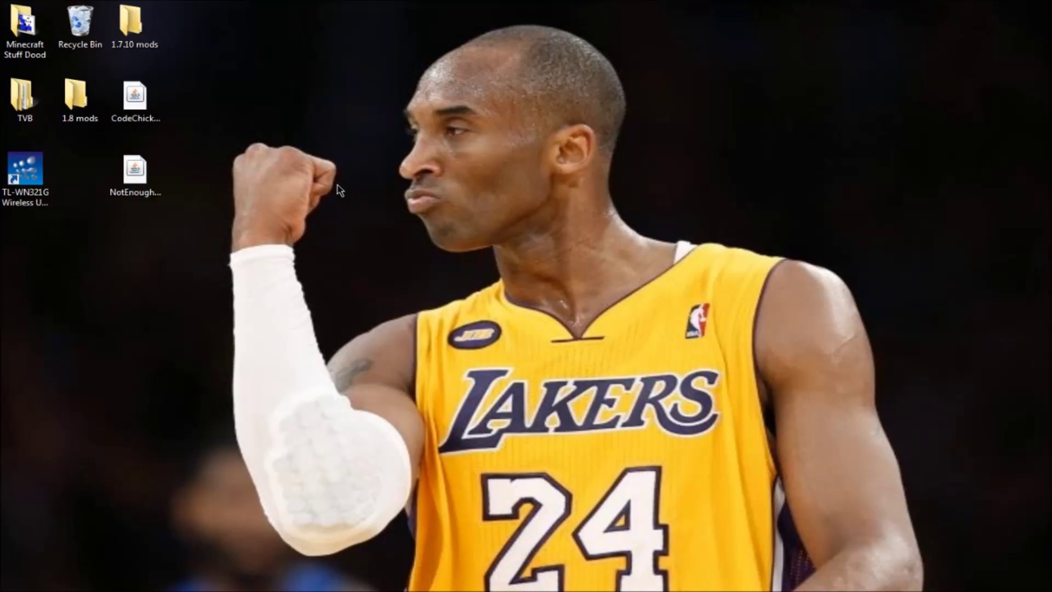
Run %appdata% from the Run dialog to open the AppData Roaming folder.
click(394, 256)
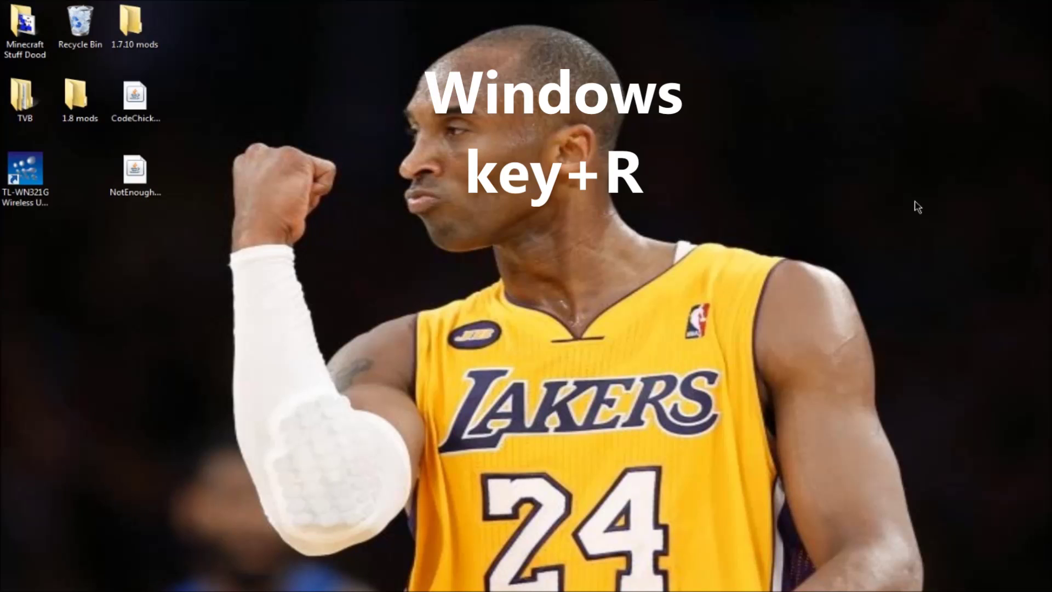
key(super+r)
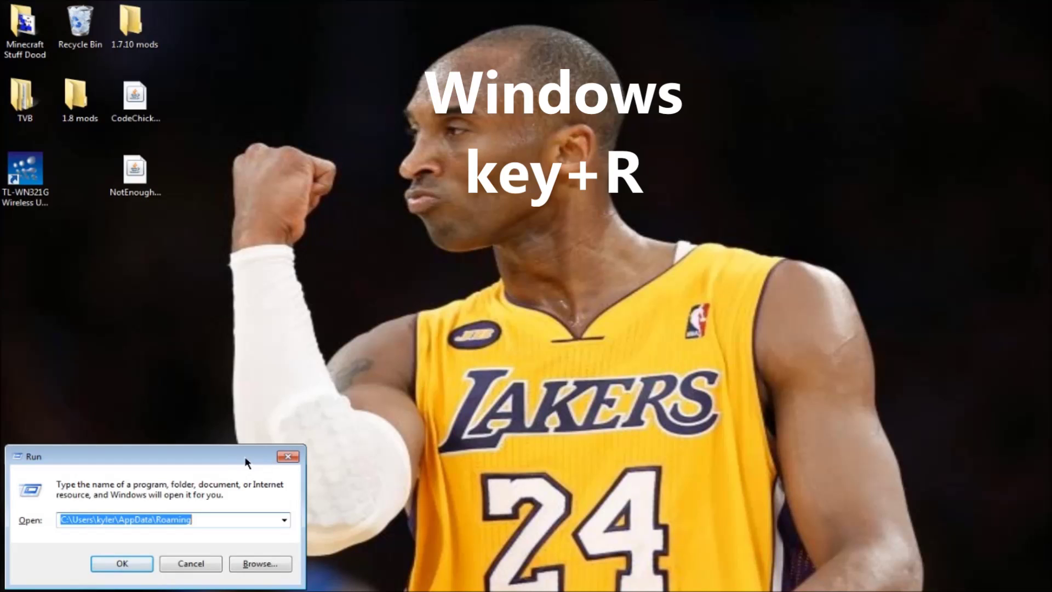
key(BackSpace)
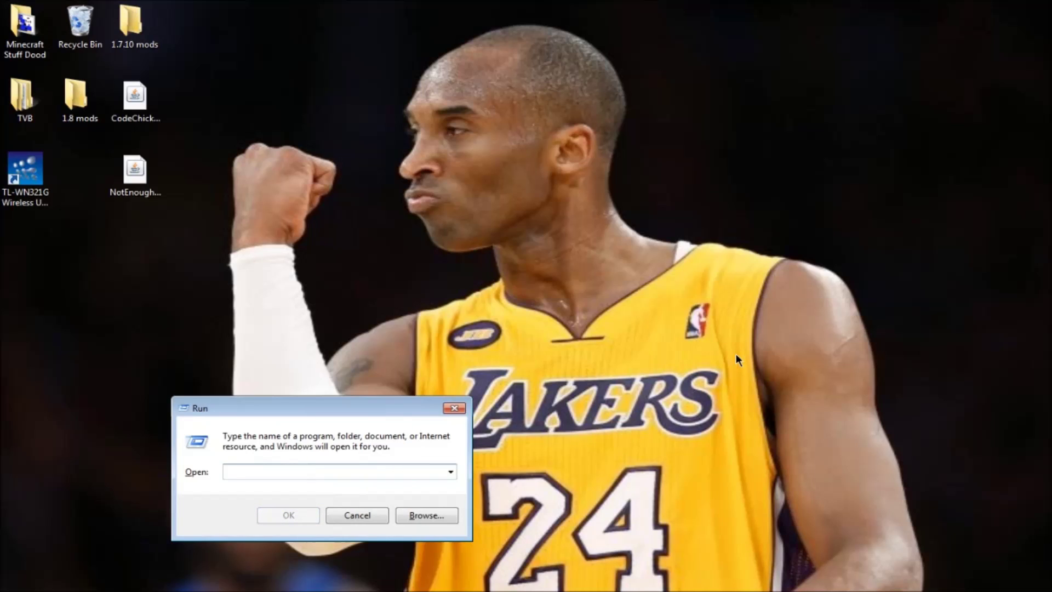
text(%app)
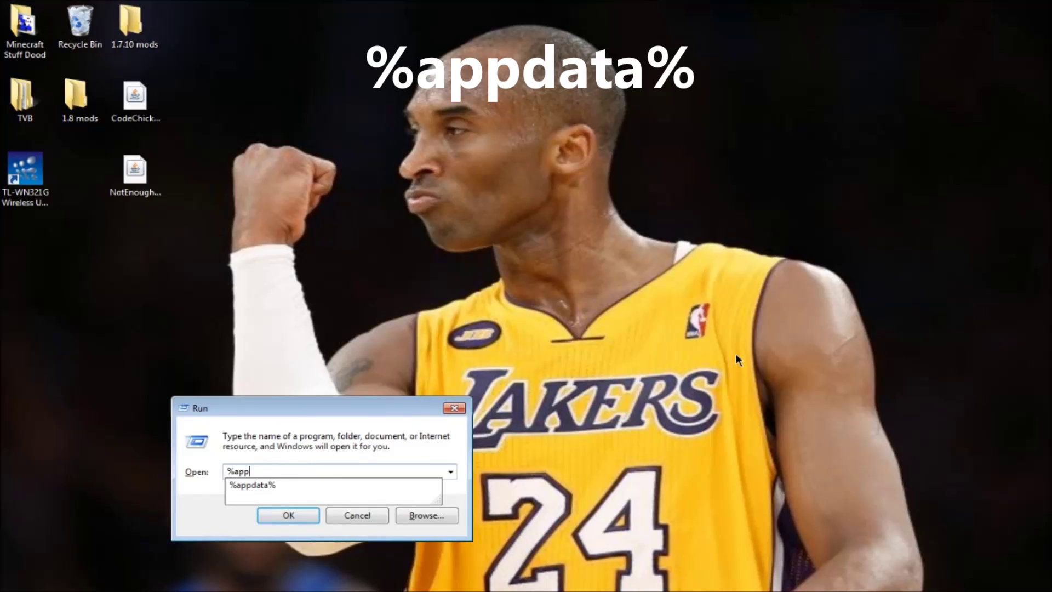
text(data%)
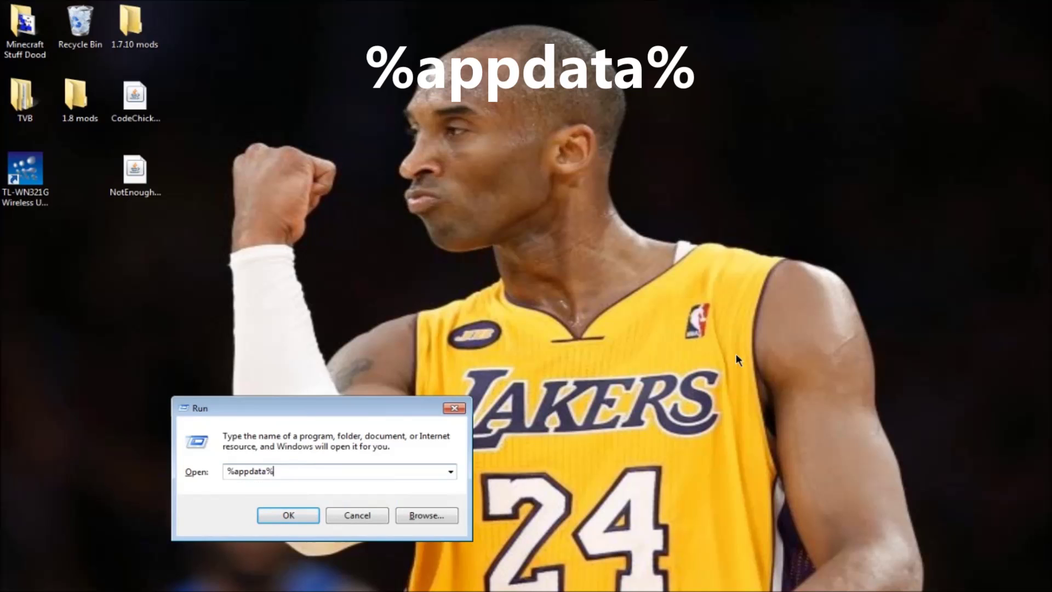
click(288, 518)
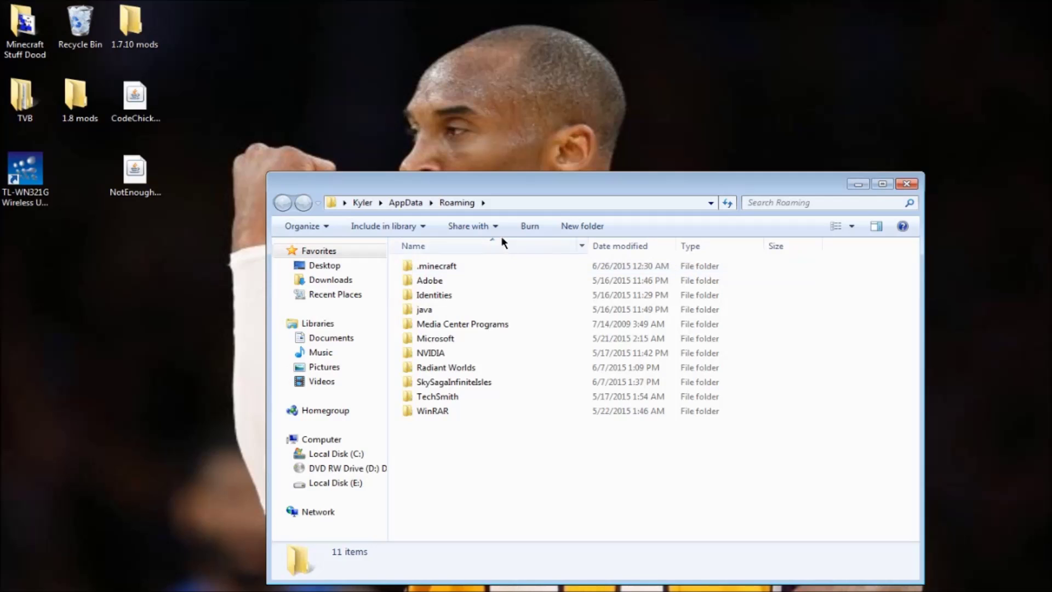
Drag both mod jars from the desktop into .minecraft\mods and close the folder.
double_click(466, 264)
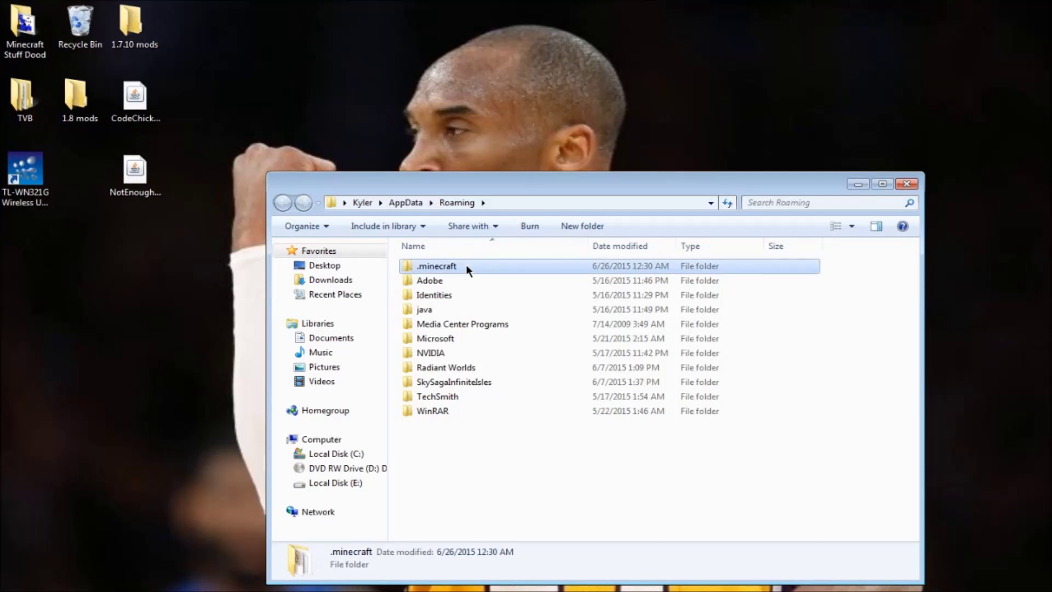
double_click(460, 368)
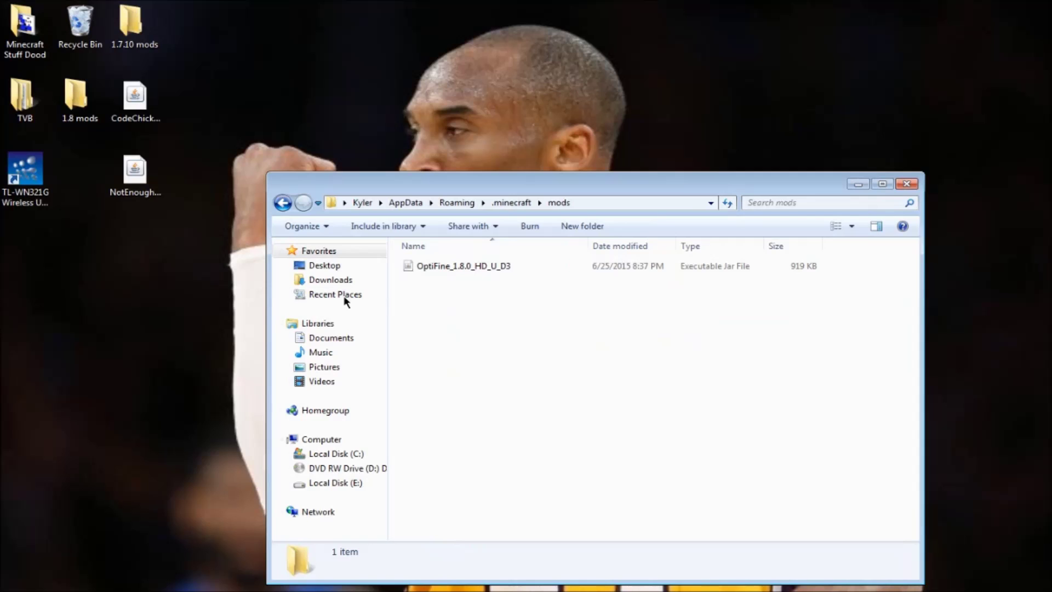
drag(211, 247, 136, 104)
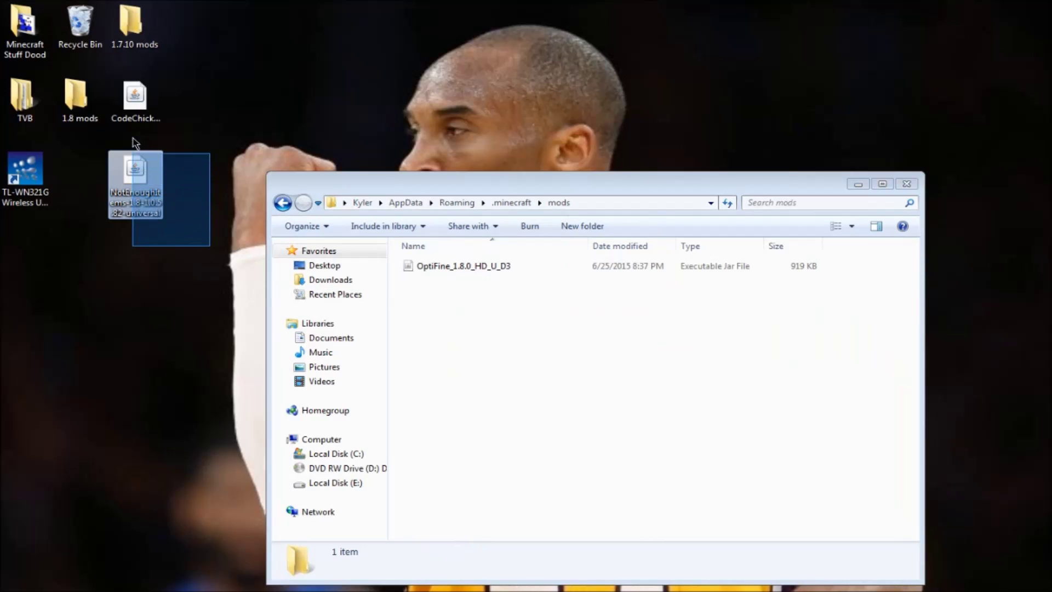
drag(136, 111, 471, 370)
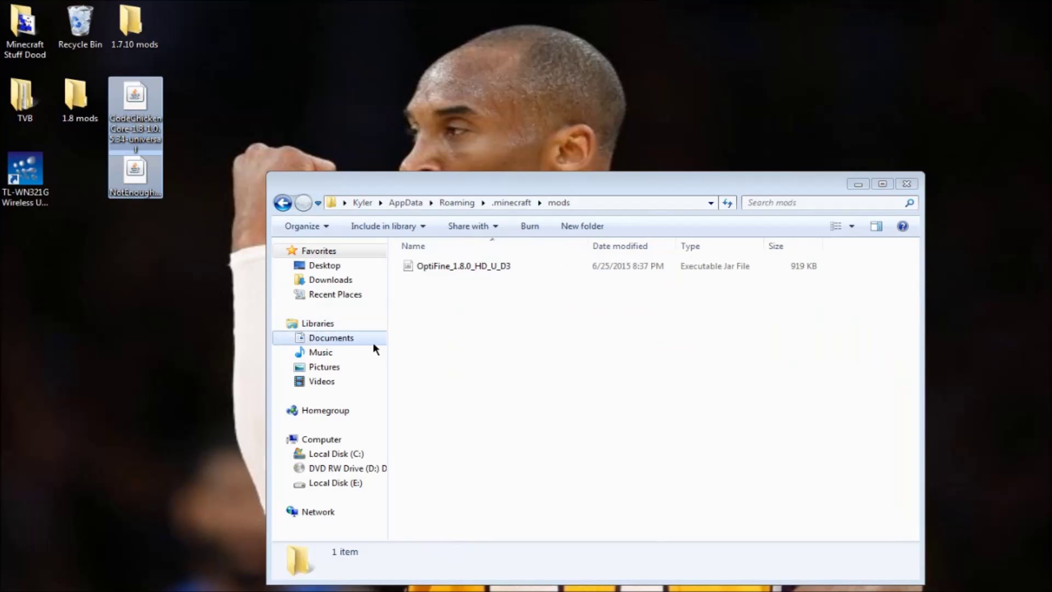
click(471, 370)
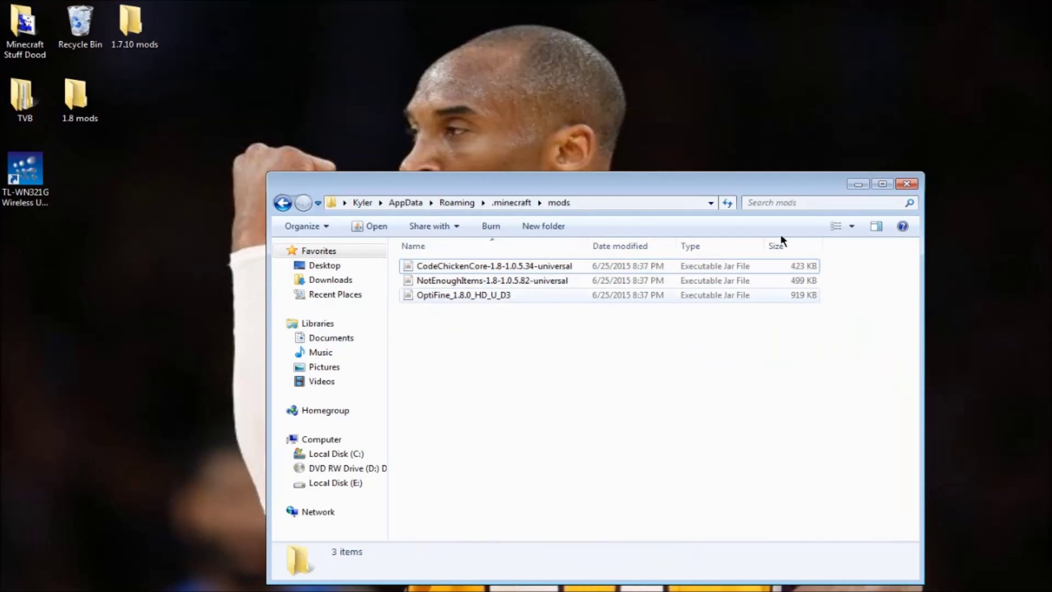
click(908, 184)
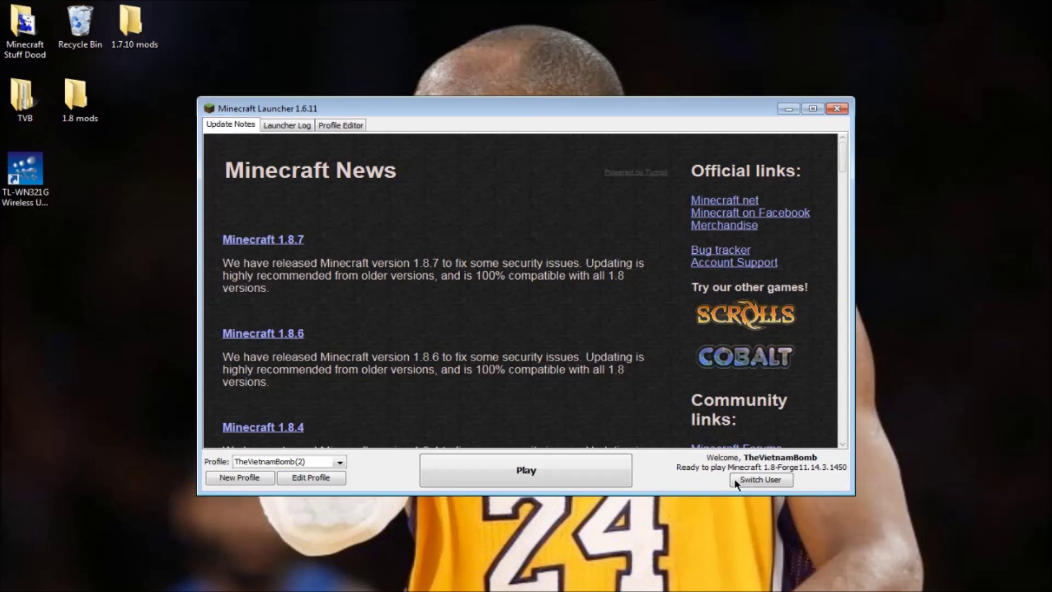
Launch Forge 1.8 and confirm CodeChicken Core and Not Enough Items in the Mods list.
click(519, 476)
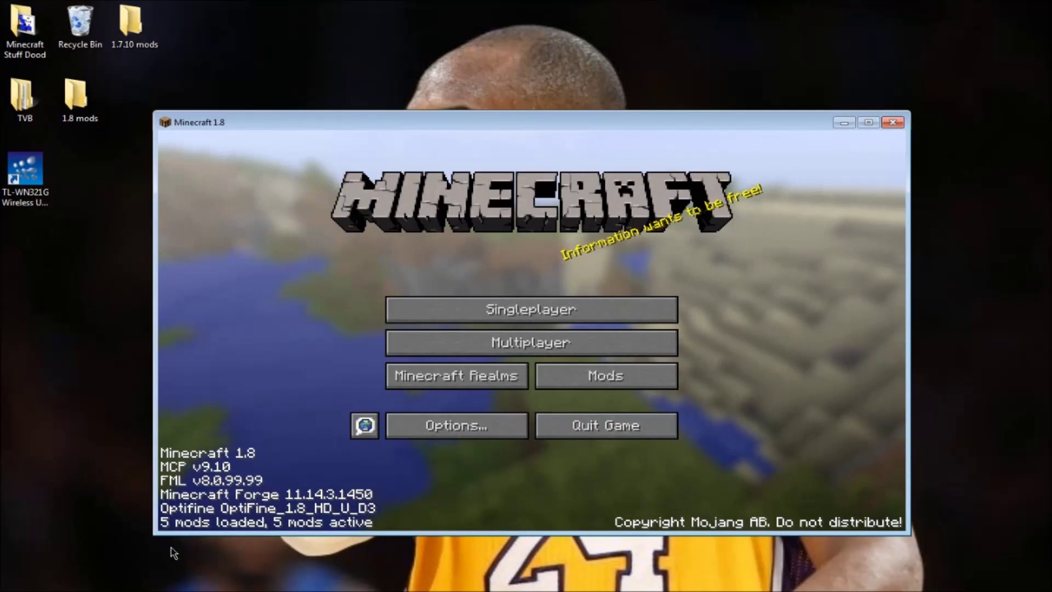
click(578, 383)
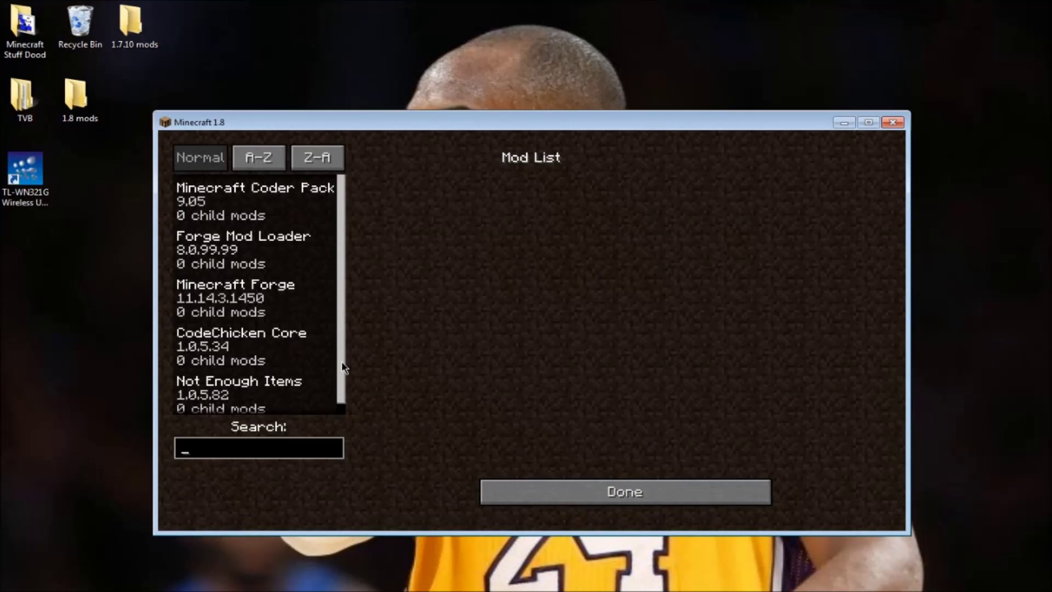
scroll(342, 368, down, 1)
click(250, 351)
click(247, 382)
click(586, 492)
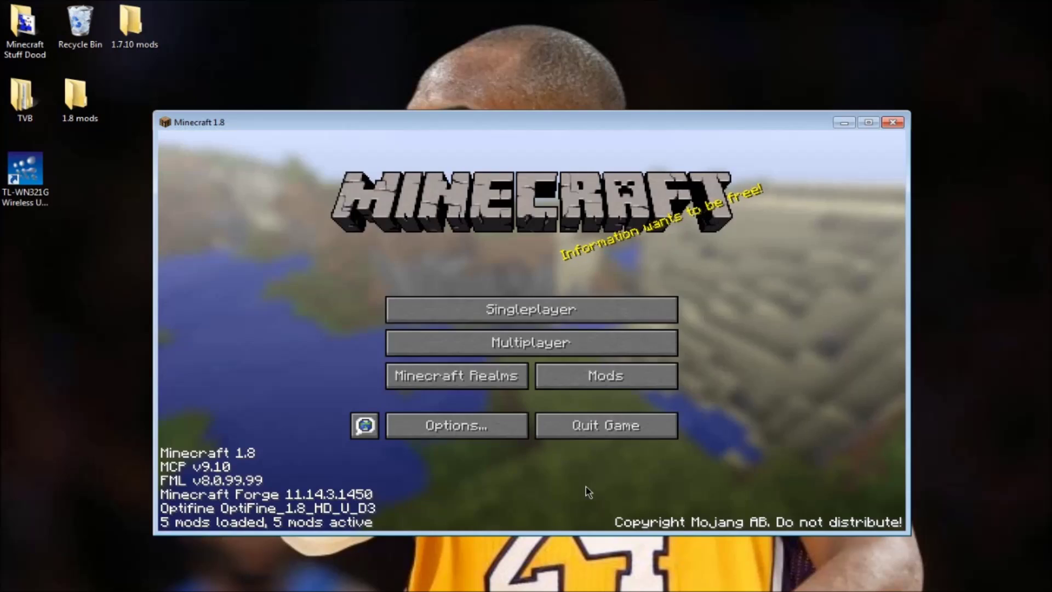
Open Singleplayer and pick the survival world.
click(531, 309)
click(487, 207)
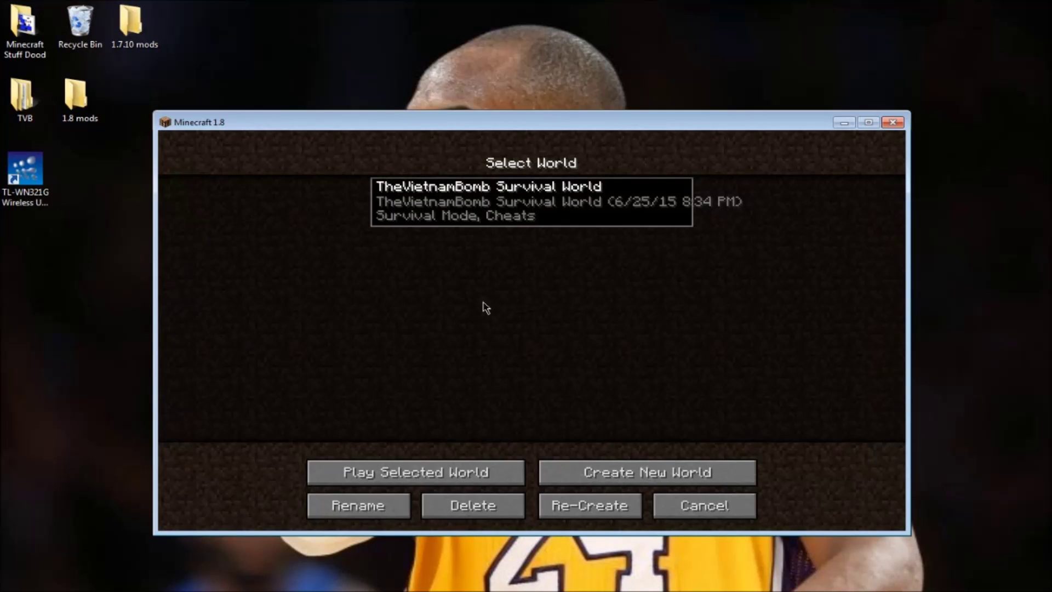
Load the survival world and show the inventory with the NEI item list, focusing its search field.
click(413, 479)
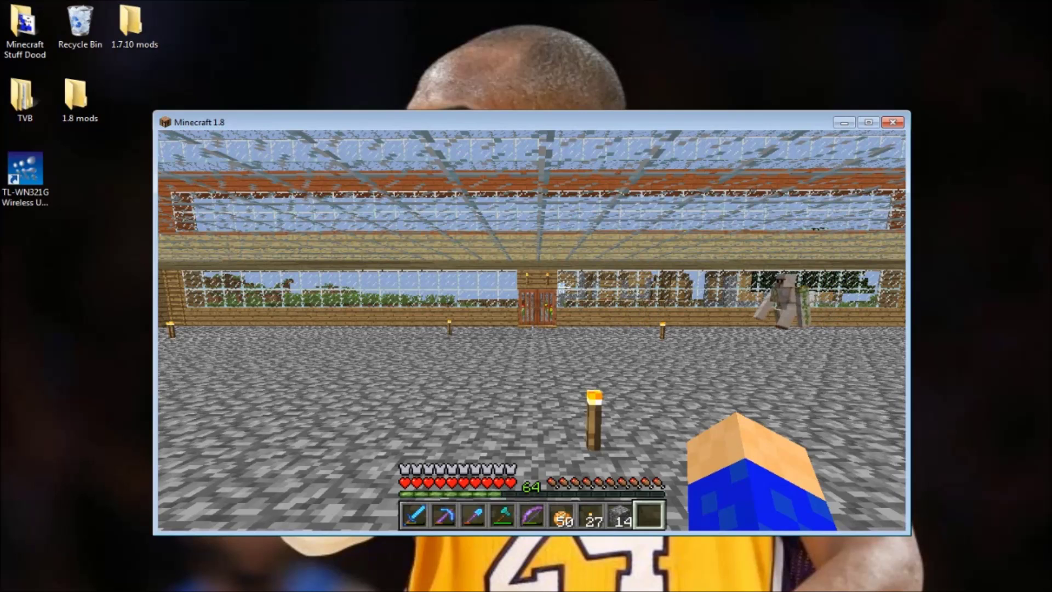
key(e)
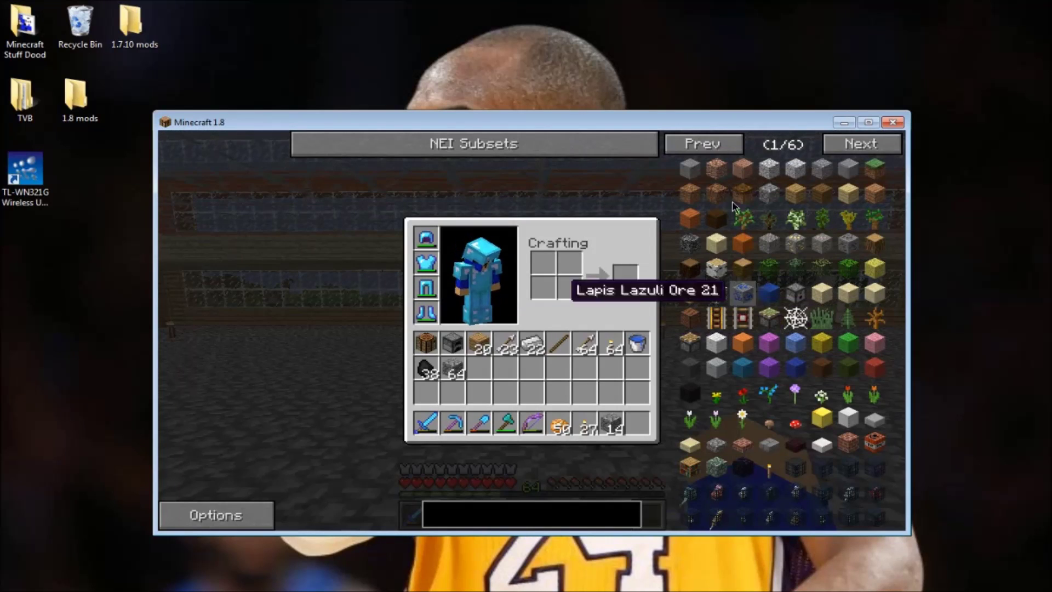
key(e)
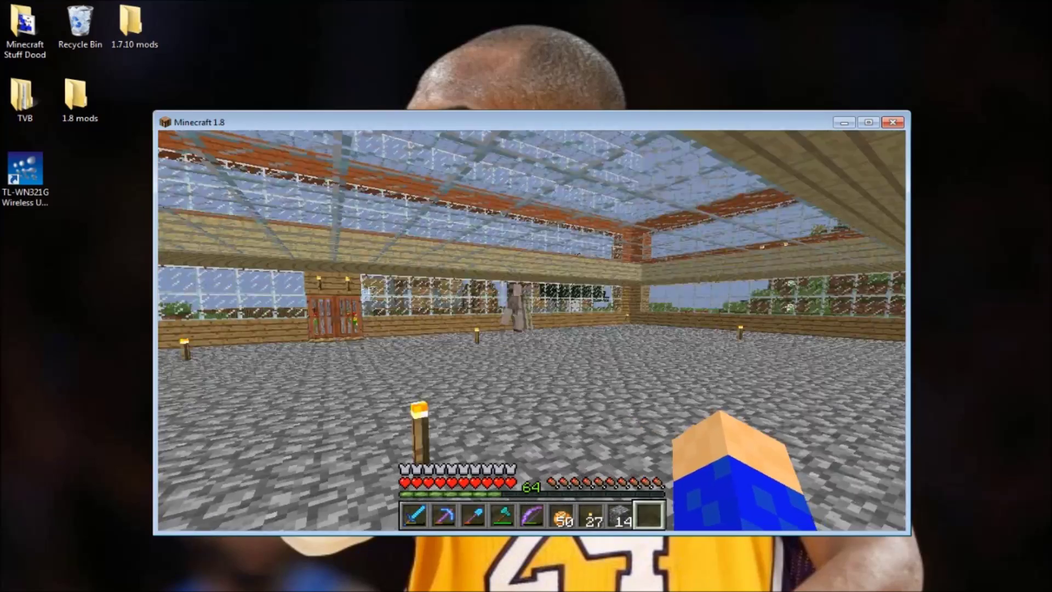
key(e)
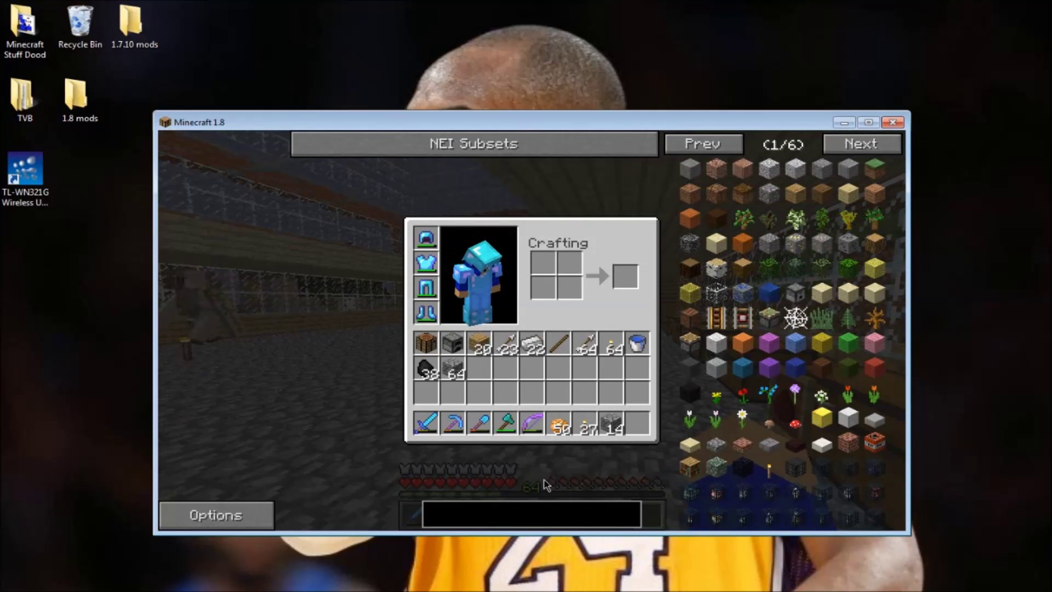
click(540, 508)
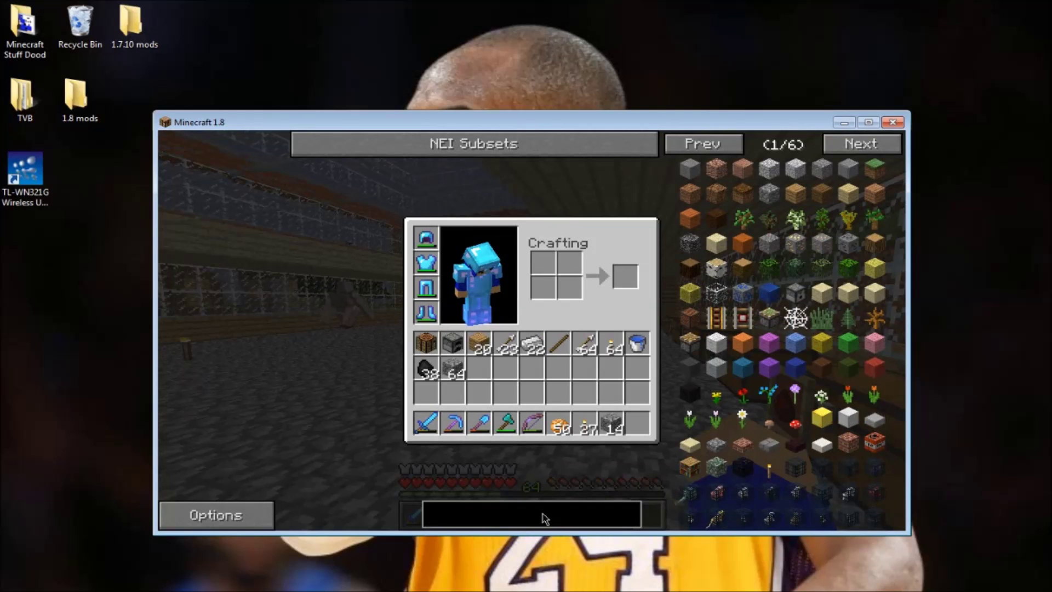
text(co)
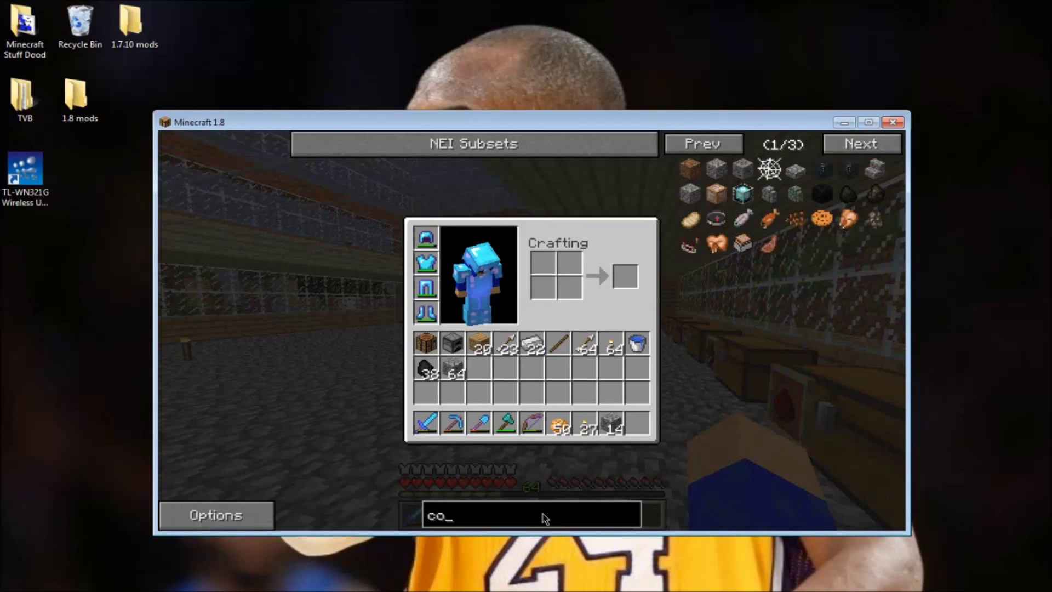
text(b)
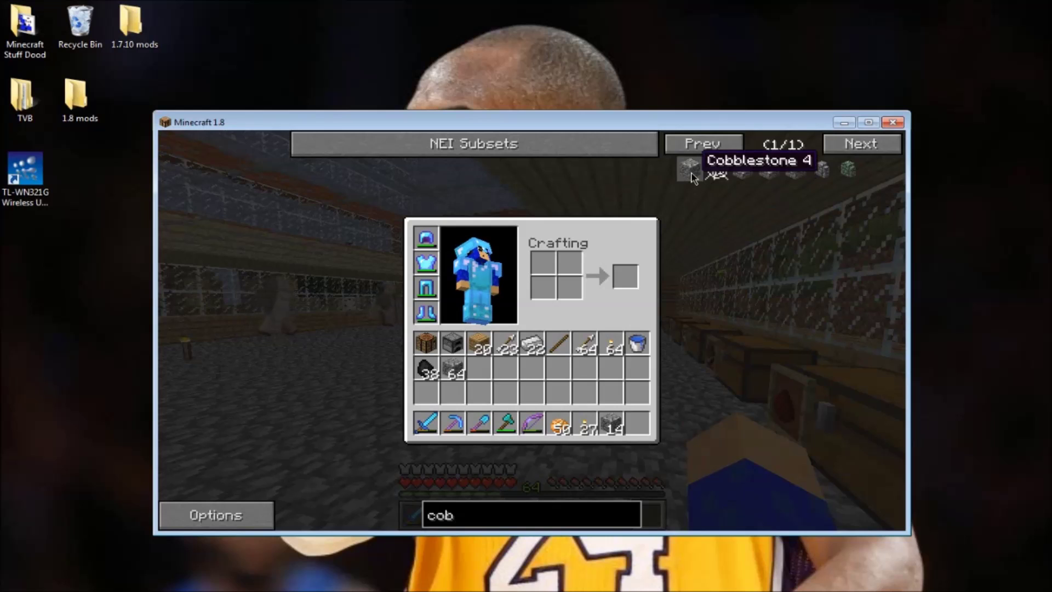
text(r)
Search 'cob', view the Cobblestone crafting recipes, then return to the world and walk toward the torch.
key(BackSpace)
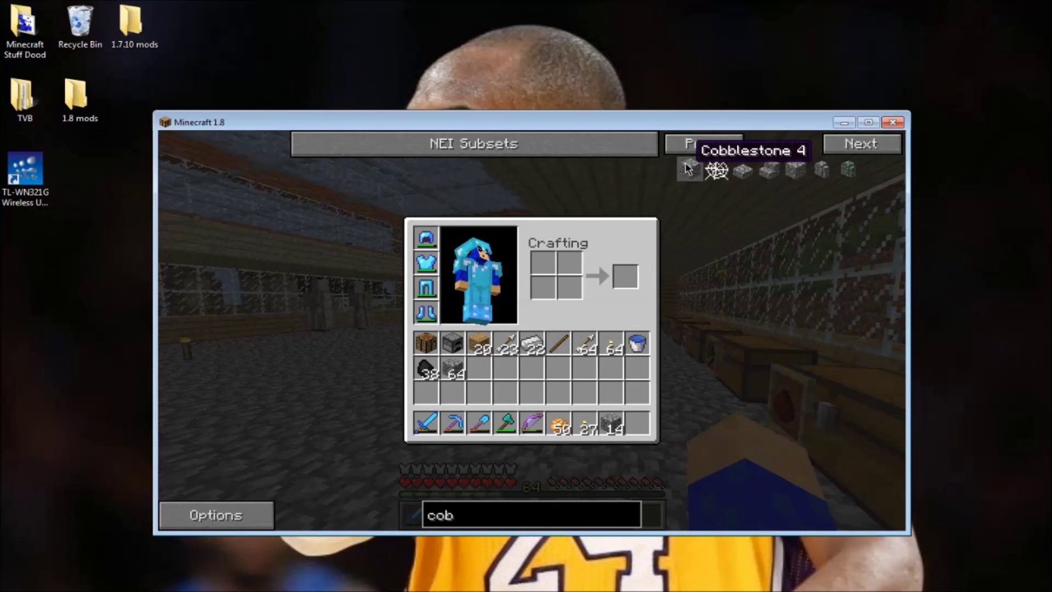
click(690, 169)
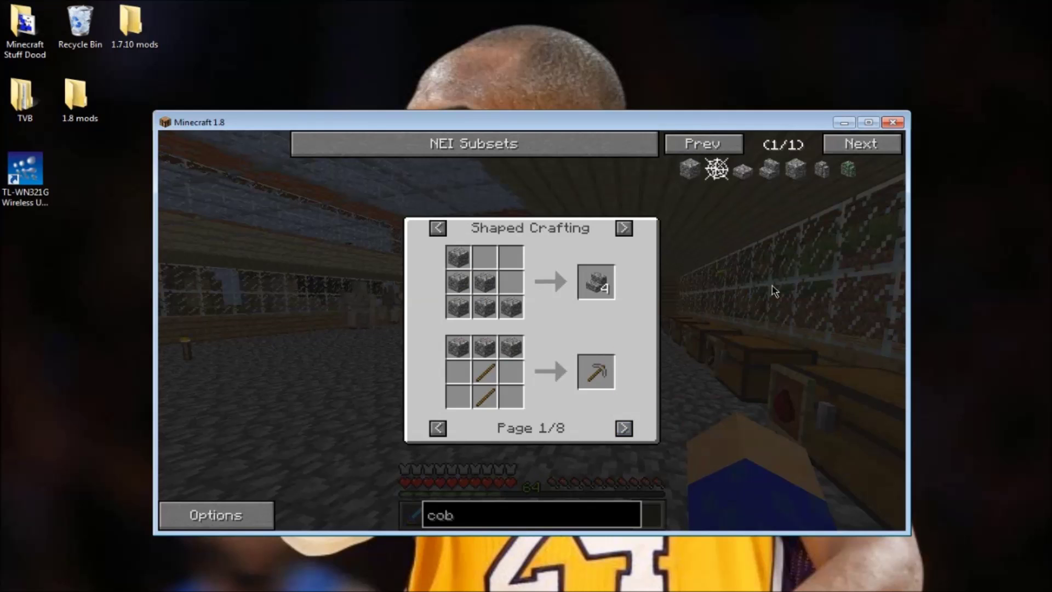
key(Escape)
key(Escape)
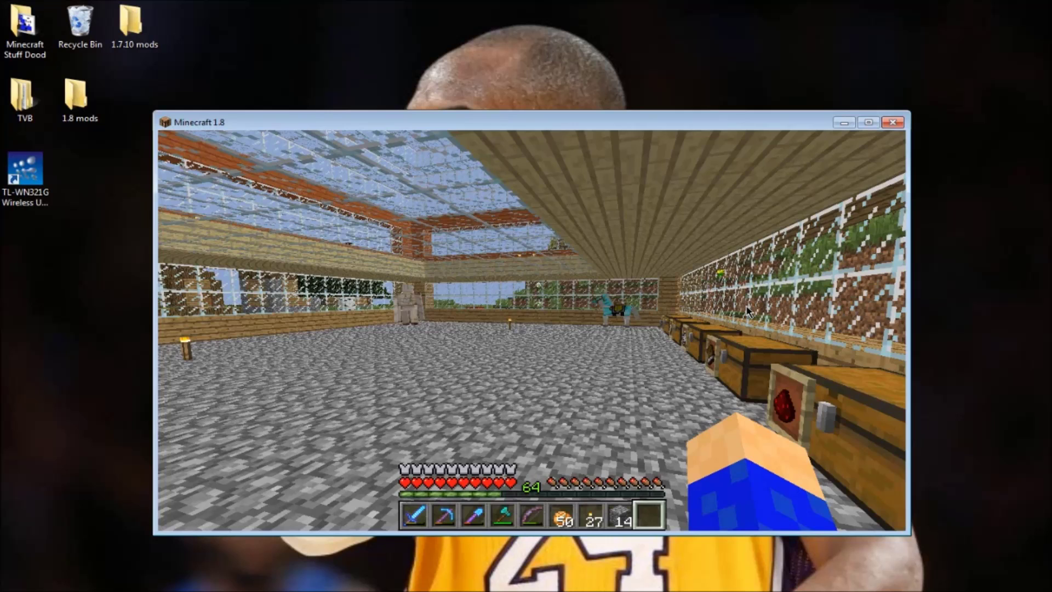
key(w)
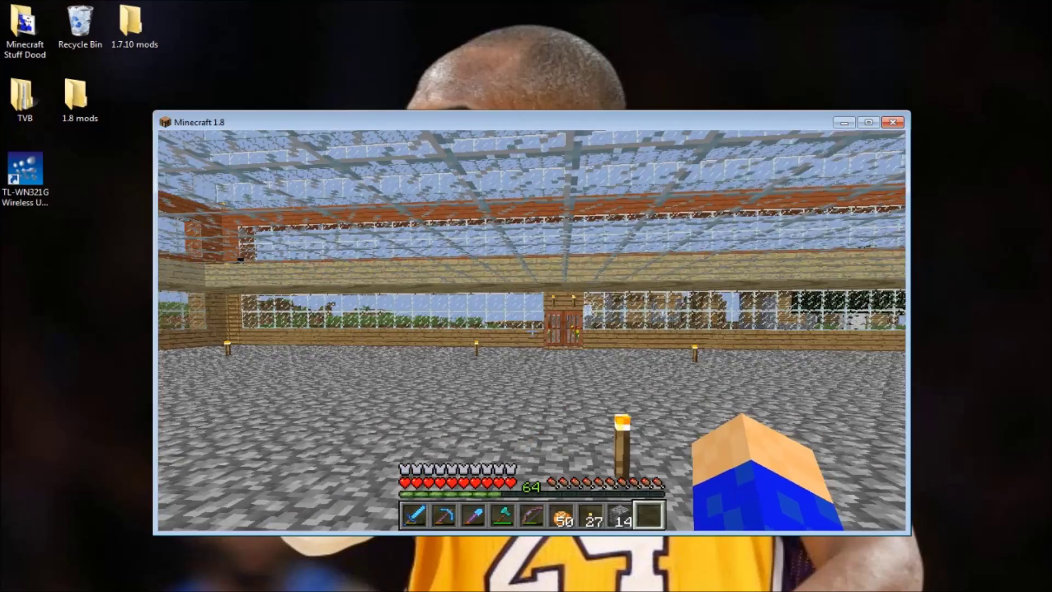